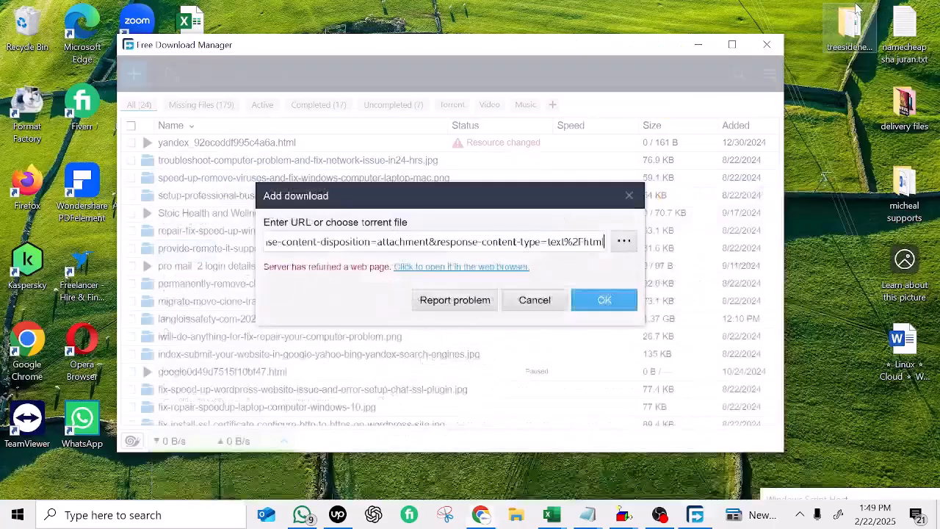
Minimise the download manager window and open signature (4).html from the desktop to review the marketing signature.
click(701, 48)
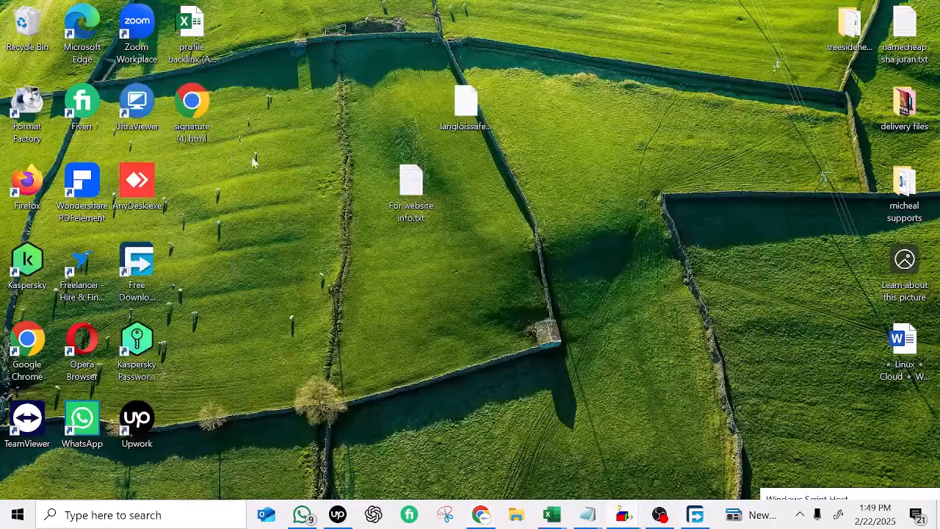
double_click(198, 102)
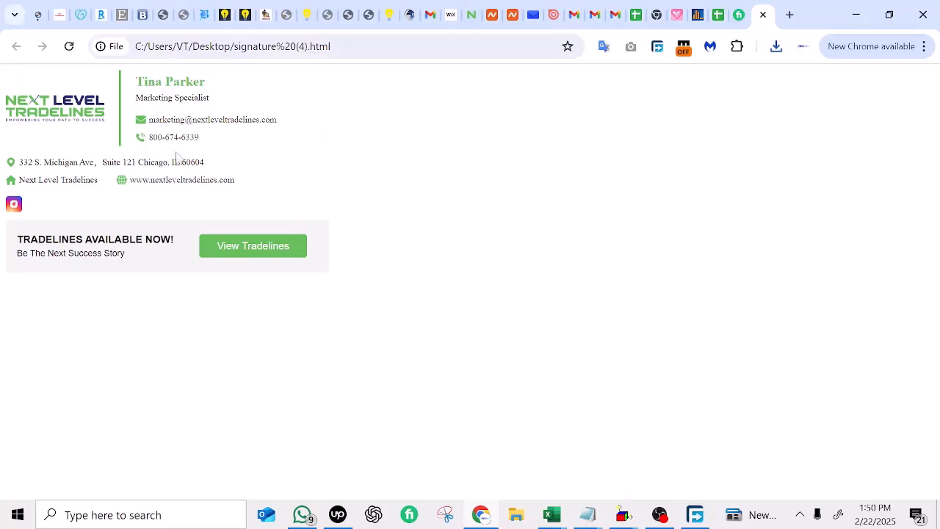
mouse_move(348, 257)
mouse_down()
mouse_move(16, 139)
mouse_move(69, 122)
mouse_move(339, 185)
mouse_move(368, 221)
mouse_move(181, 202)
mouse_move(49, 101)
mouse_up()
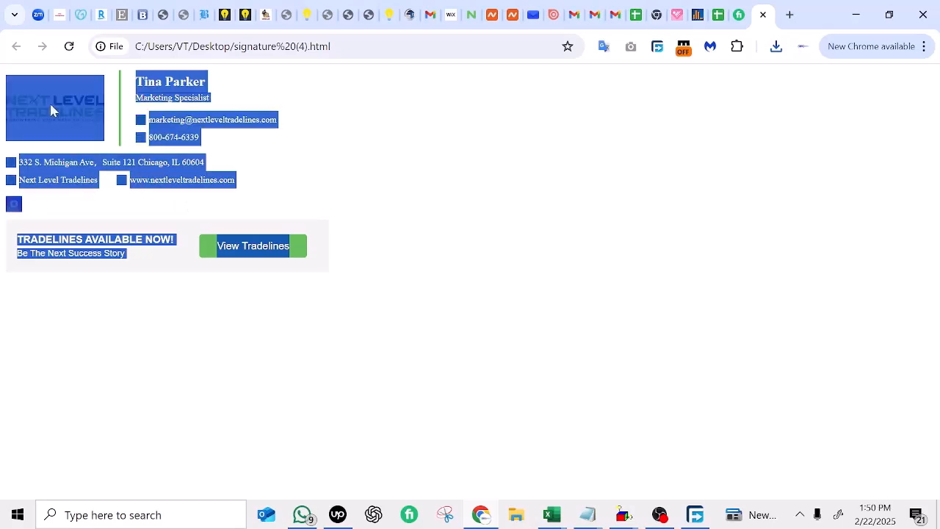
click(354, 125)
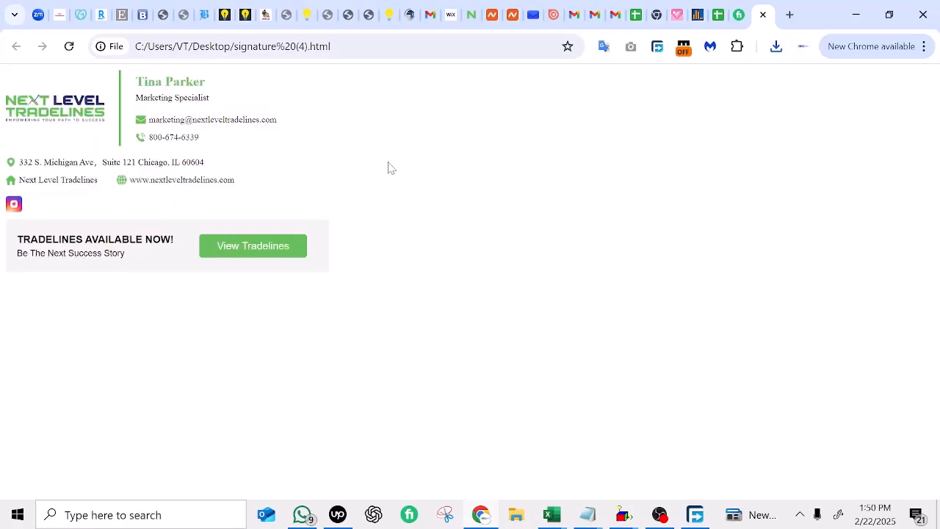
drag(389, 168, 329, 178)
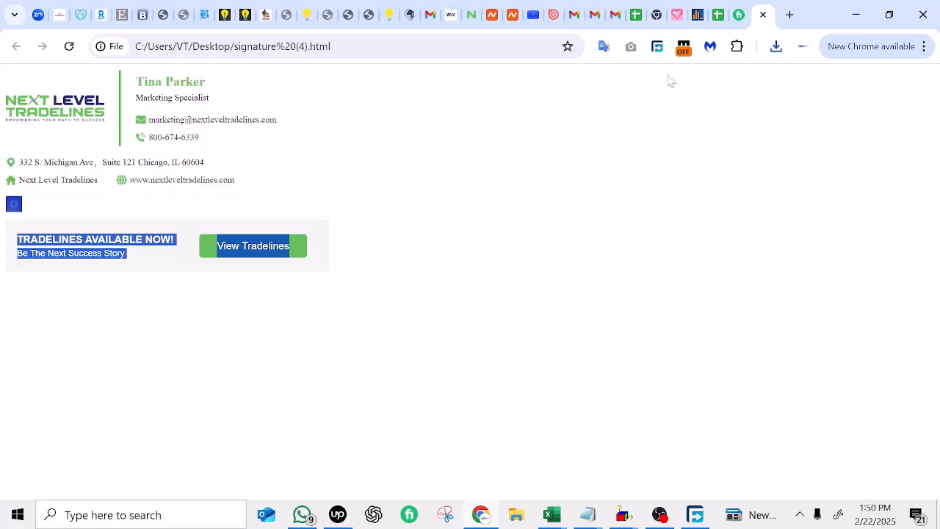
Switch to the Gmail account, open its full General settings and go to the Signature section.
click(577, 9)
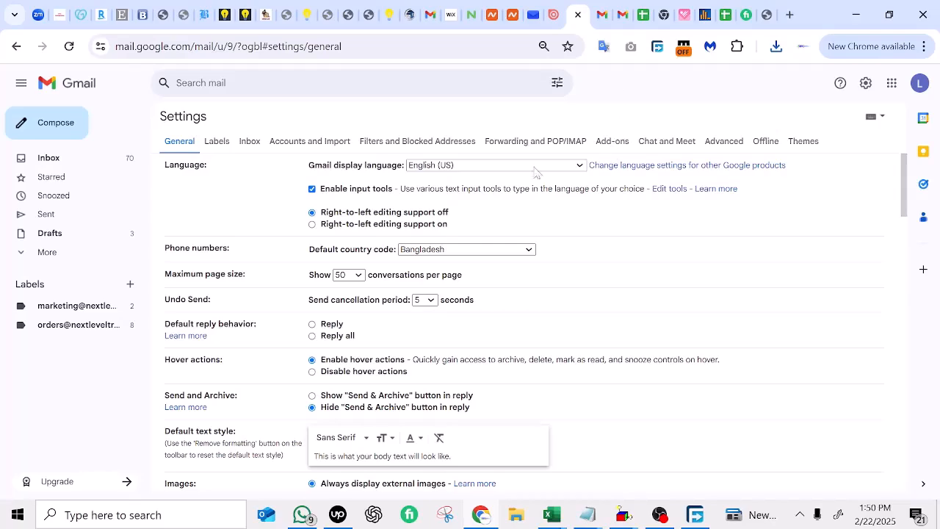
click(89, 156)
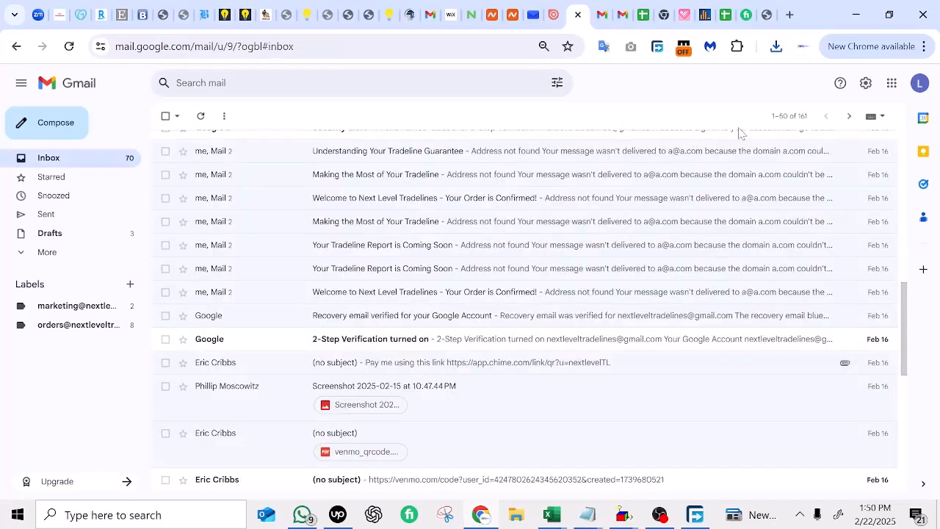
click(866, 82)
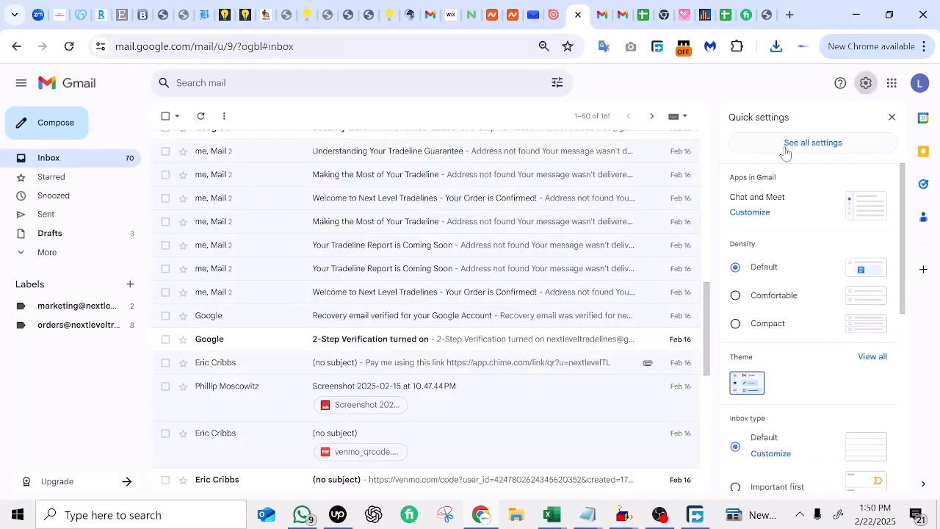
click(812, 143)
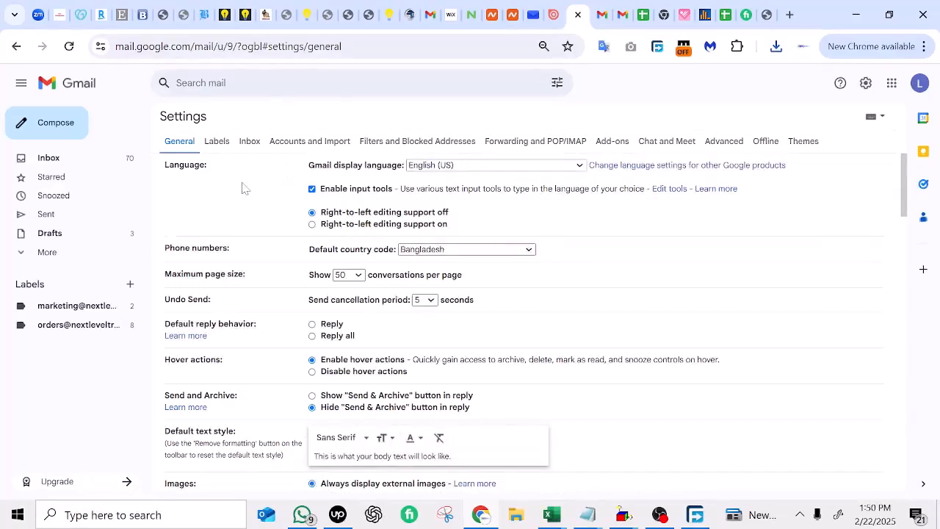
scroll(246, 192, down, 4)
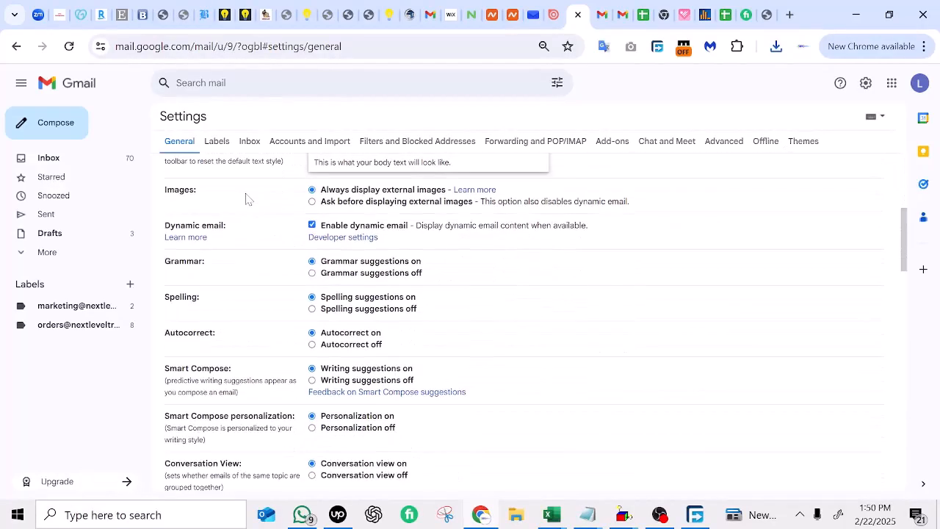
scroll(246, 198, down, 6)
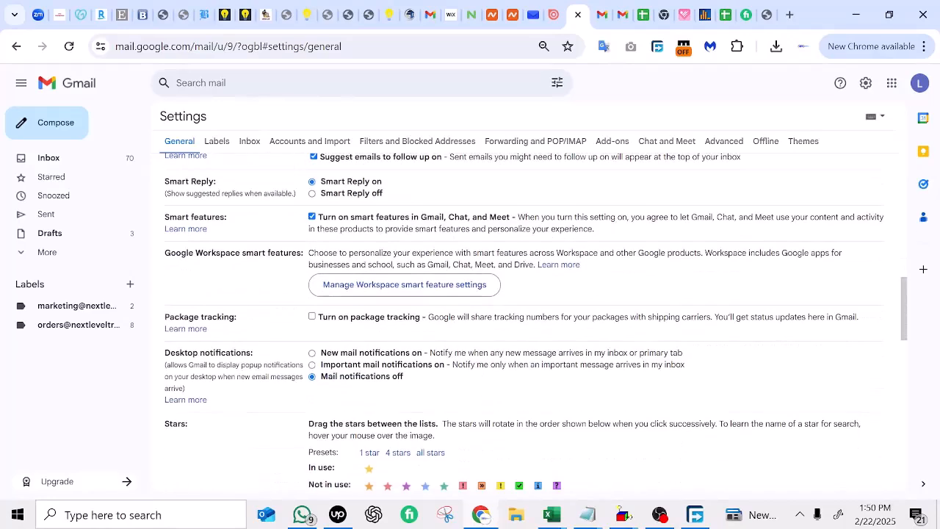
scroll(246, 202, down, 5)
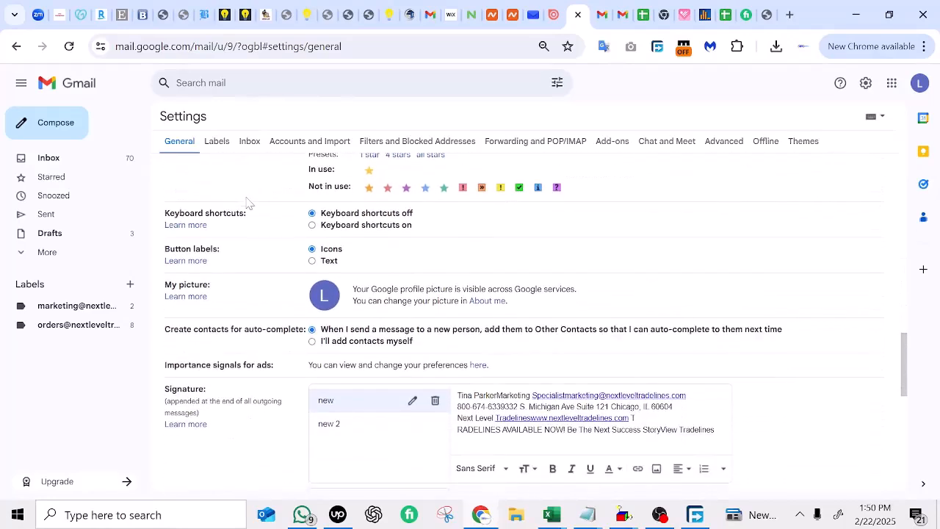
mouse_move(235, 253)
mouse_down()
mouse_move(166, 247)
mouse_move(182, 247)
mouse_up()
double_click(189, 248)
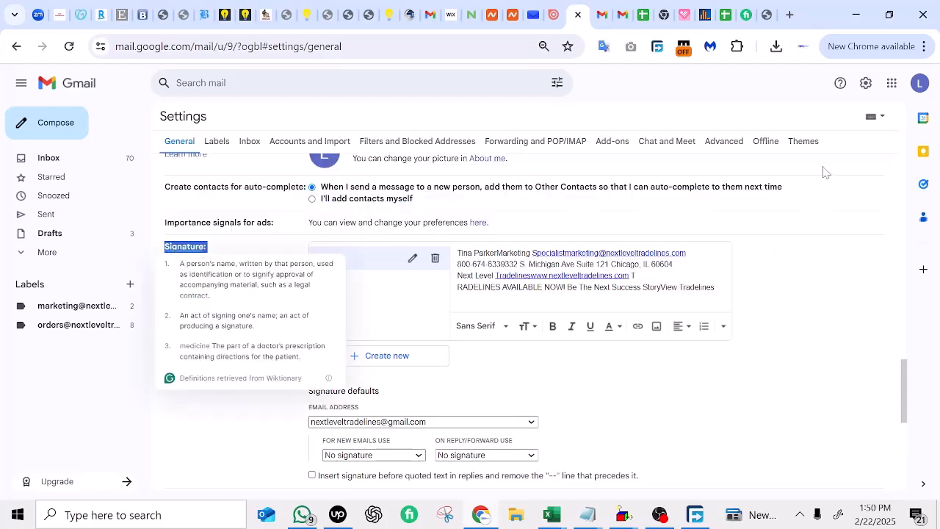
click(833, 399)
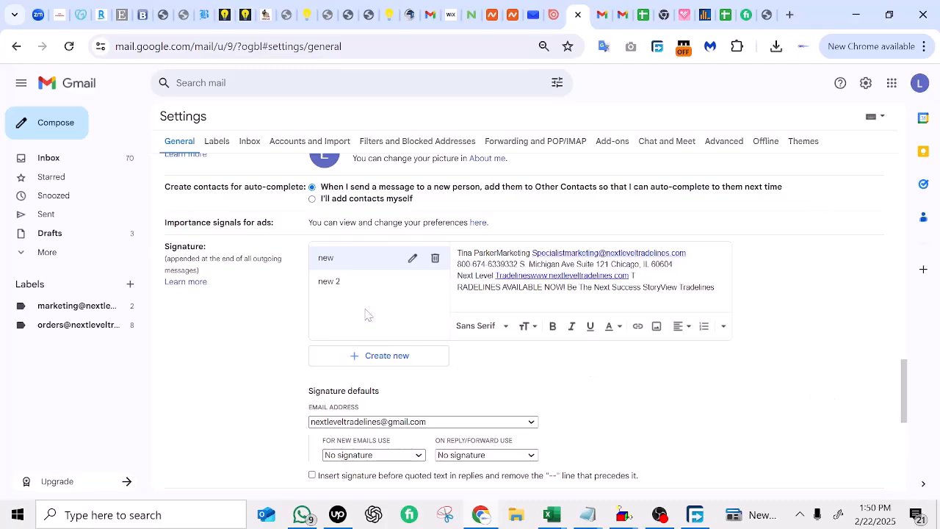
Choose the marketing e-mail address as the account under Signature defaults.
scroll(218, 286, down, 2)
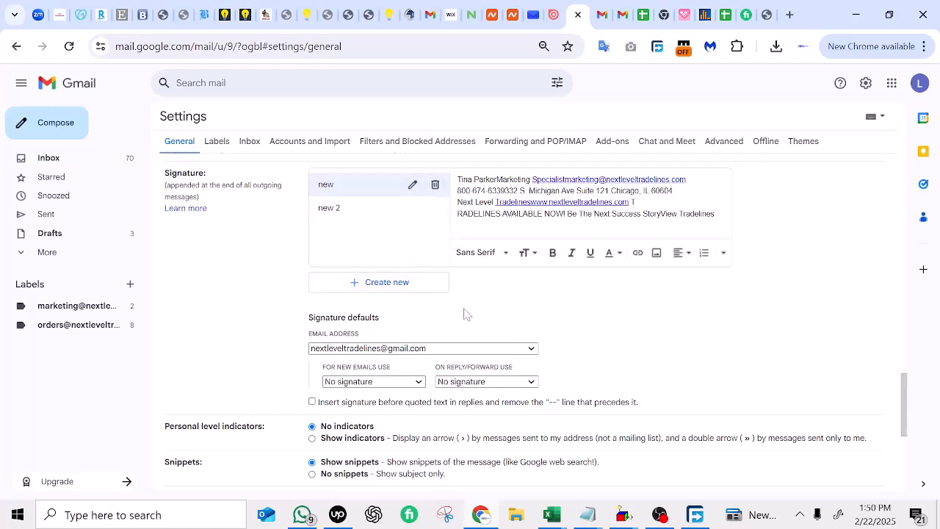
scroll(409, 330, down, 1)
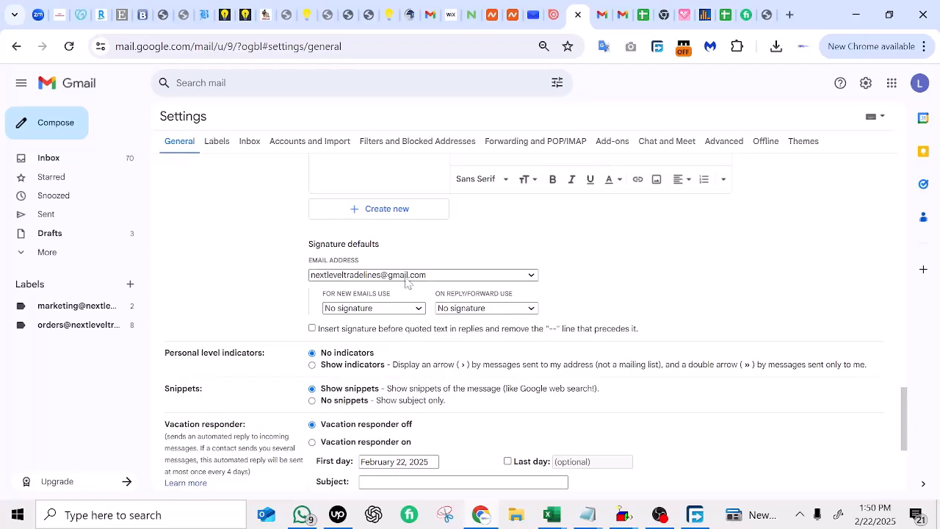
click(408, 276)
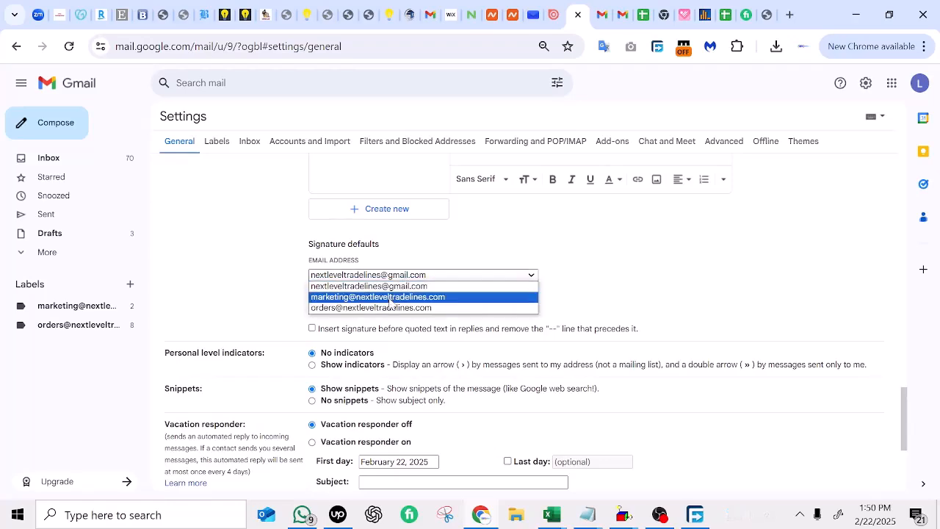
click(390, 298)
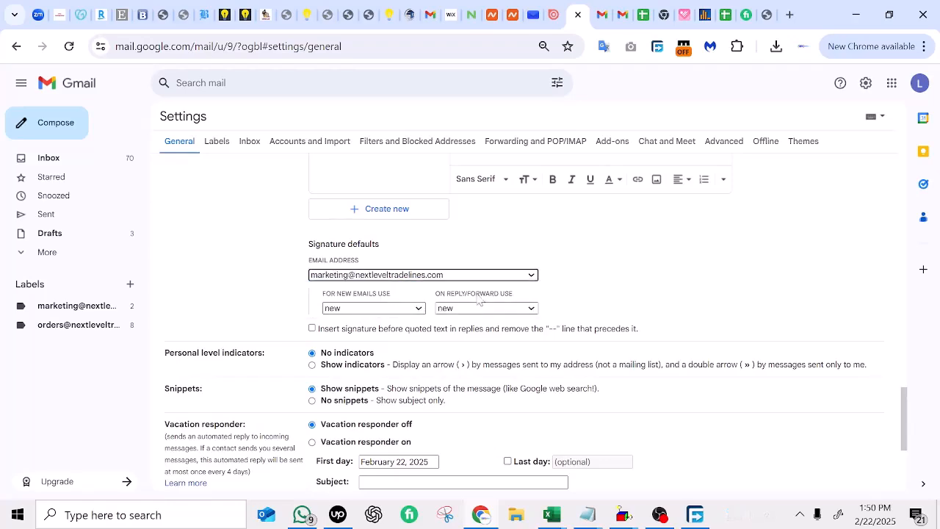
scroll(390, 301, up, 1)
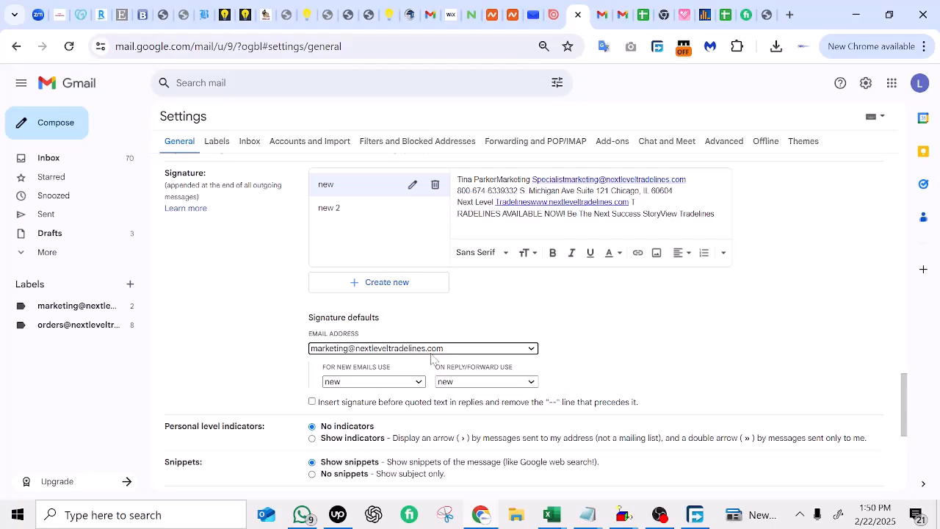
click(405, 350)
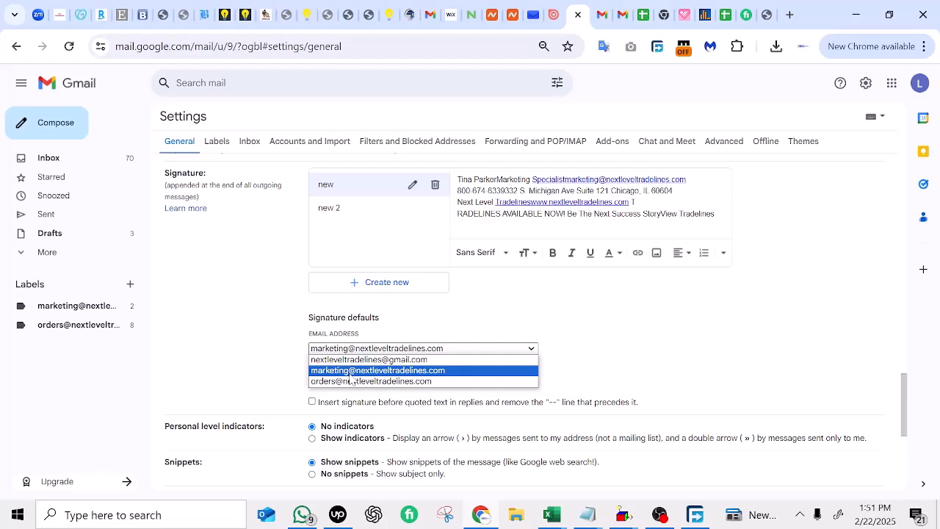
click(350, 374)
scroll(363, 313, up, 1)
scroll(426, 317, down, 1)
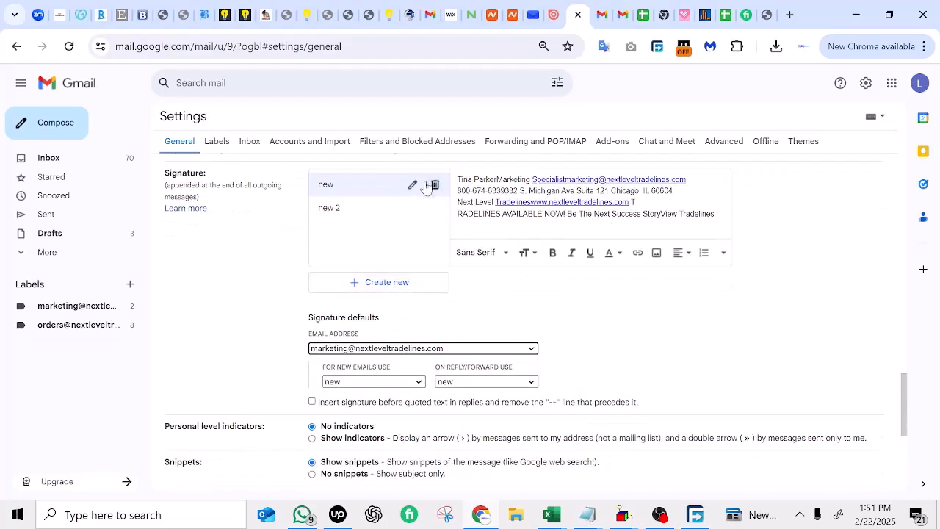
Delete the existing signature "new" and create an empty signature named "new", keeping the marketing address selected in the signature defaults.
click(434, 185)
click(552, 313)
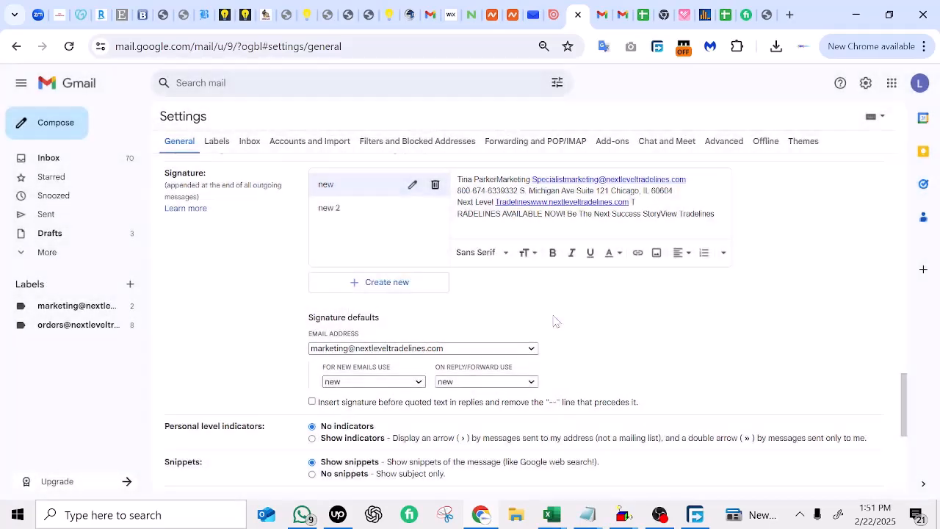
click(410, 284)
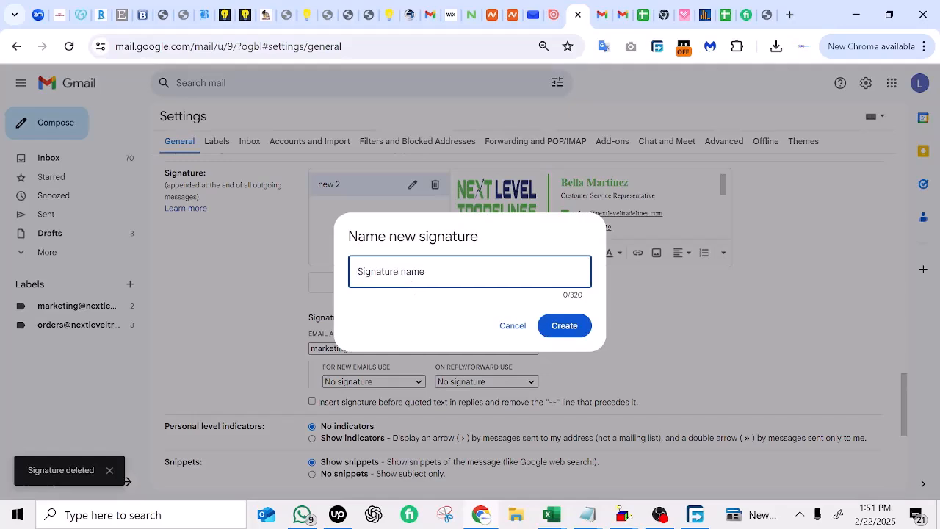
text(new)
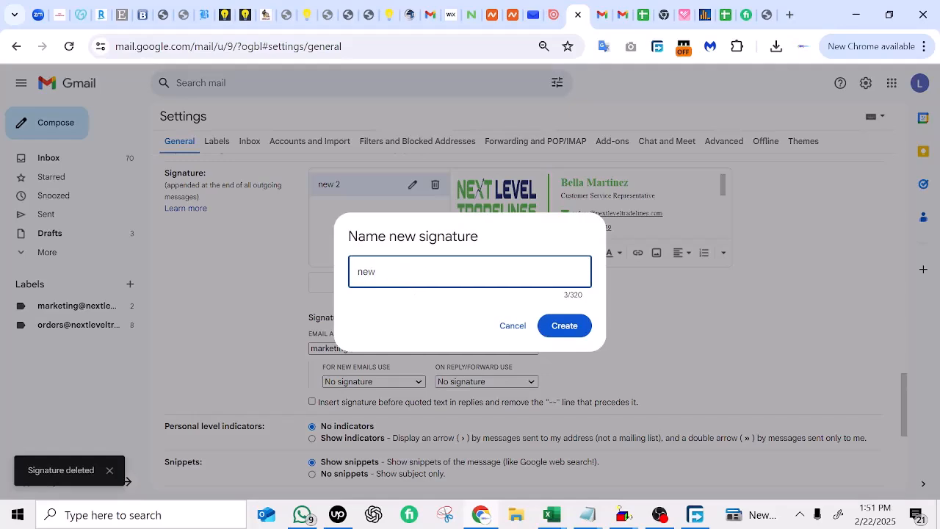
click(558, 327)
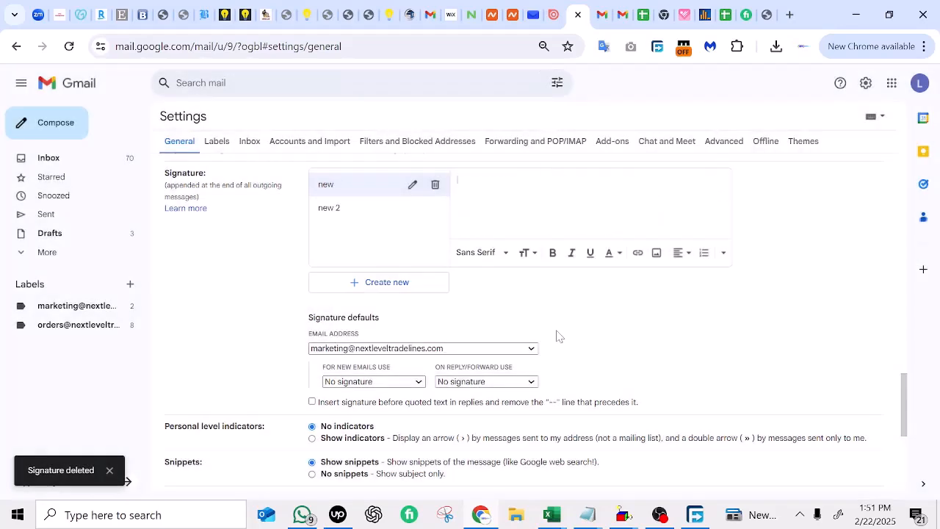
click(415, 350)
click(396, 370)
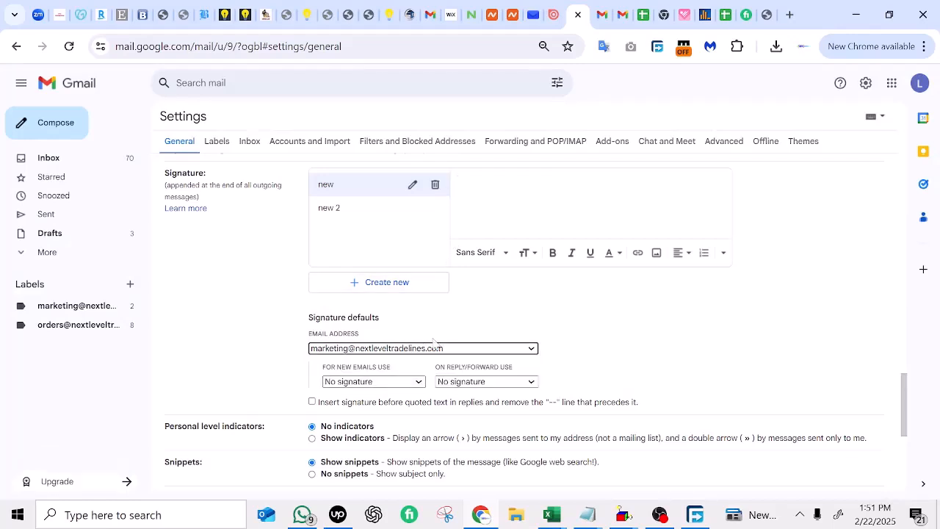
scroll(514, 323, up, 1)
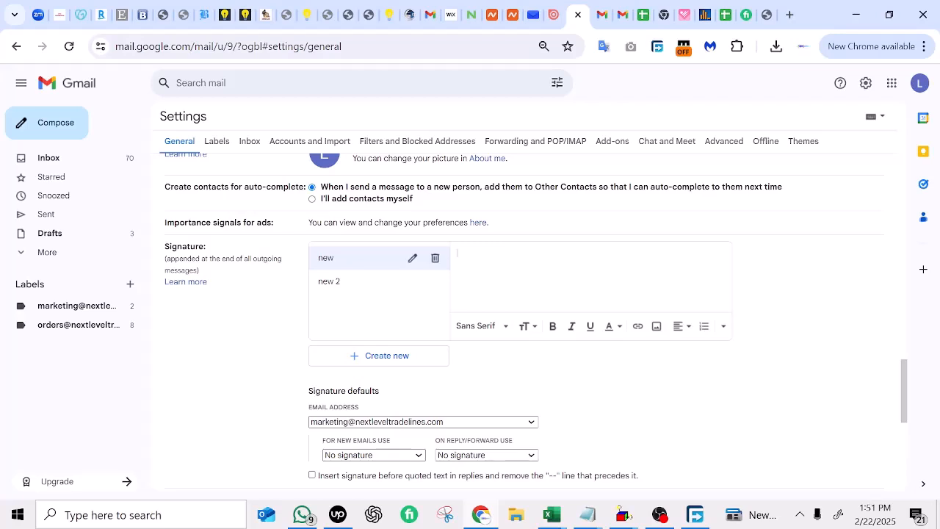
right_click(481, 268)
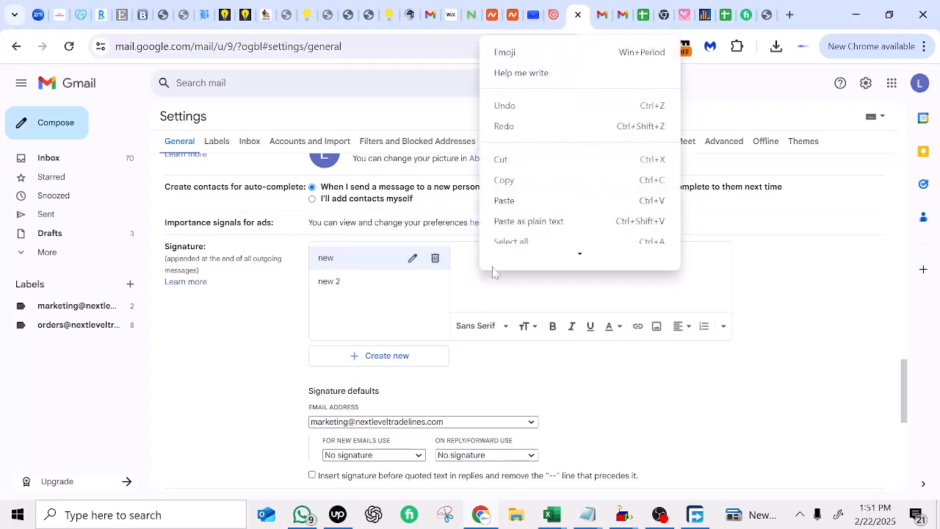
click(646, 298)
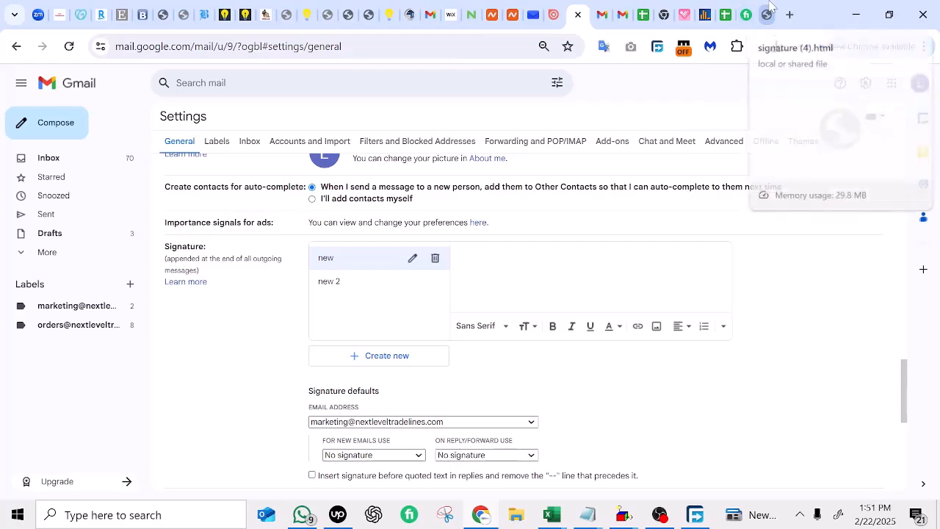
Copy the entire content of the signature (4).html page, including the logo, contact details and View Tradelines banner.
click(749, 14)
mouse_move(372, 248)
mouse_down()
mouse_move(12, 180)
mouse_move(145, 163)
mouse_up()
click(482, 186)
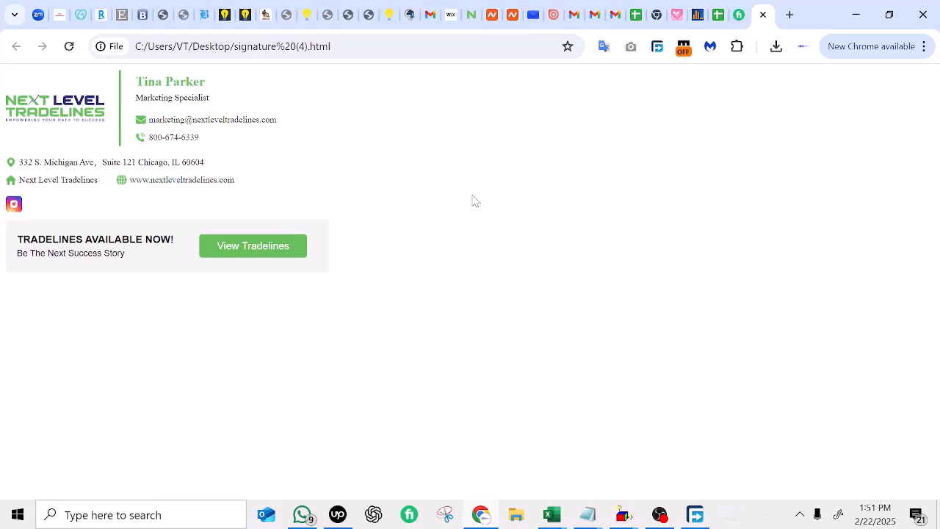
key(ctrl+a)
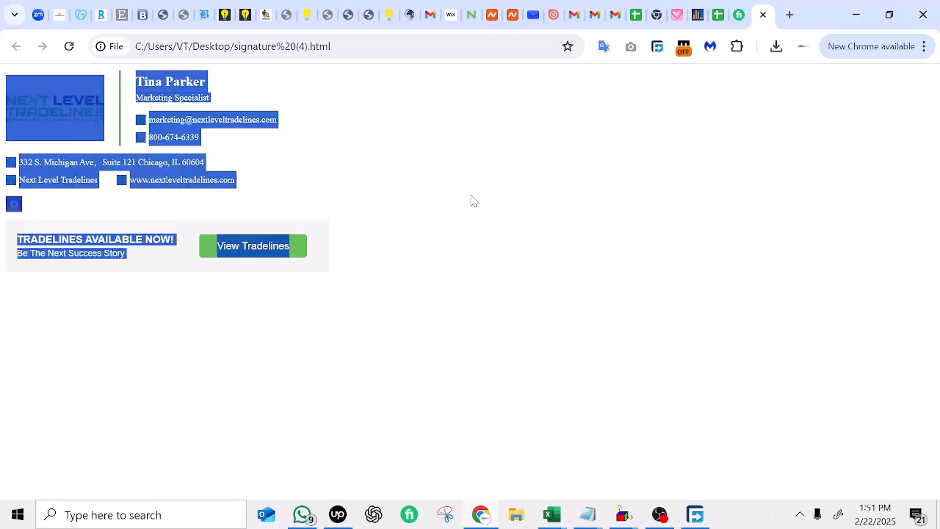
click(441, 213)
key(ctrl+a)
right_click(156, 105)
click(198, 114)
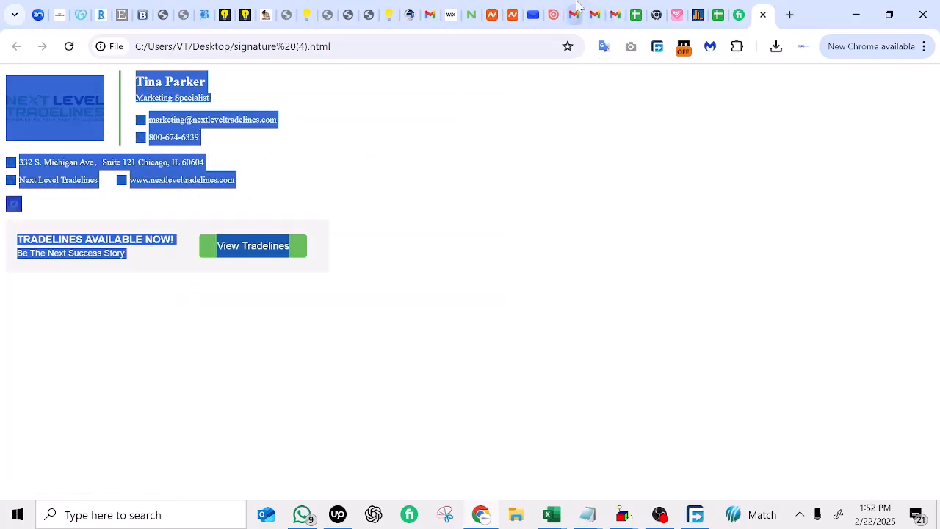
Paste the copied HTML signature into the empty "new" signature in the Gmail settings and look through it.
click(577, 18)
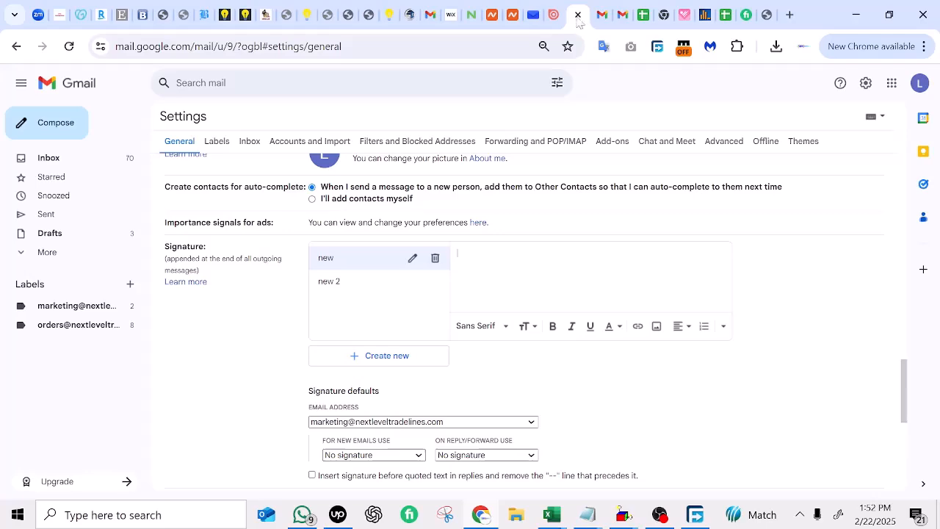
right_click(489, 258)
click(516, 220)
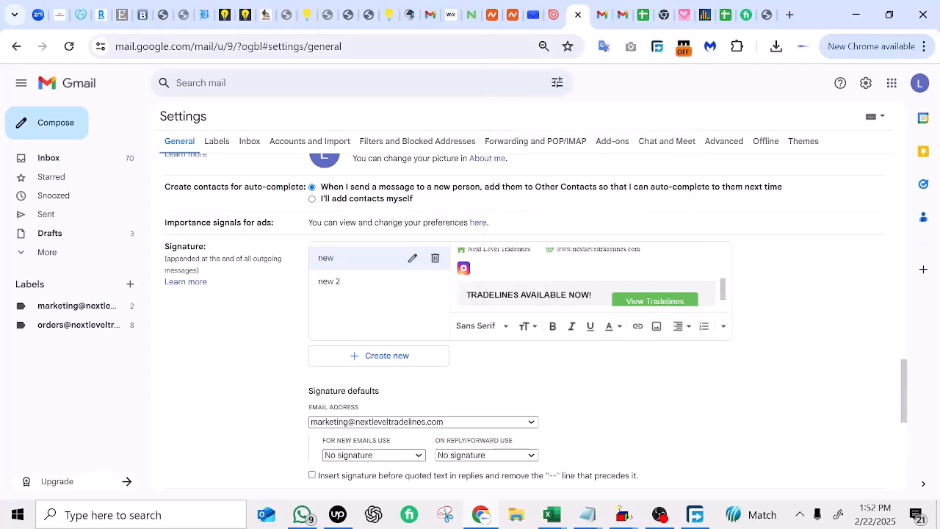
scroll(566, 294, down, 1)
scroll(566, 293, up, 5)
scroll(566, 294, down, 3)
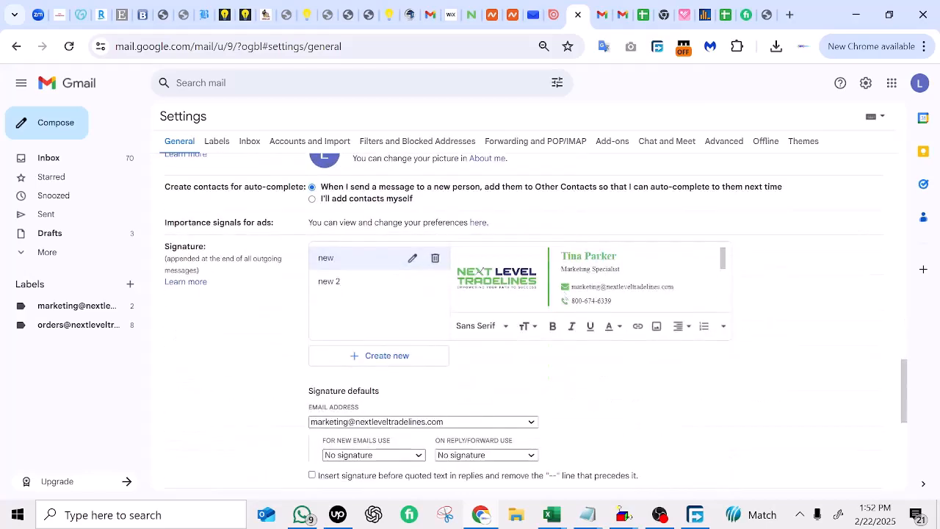
Set the marketing address's reply/forward signature to "new" under Signature defaults and save the settings.
scroll(538, 273, down, 1)
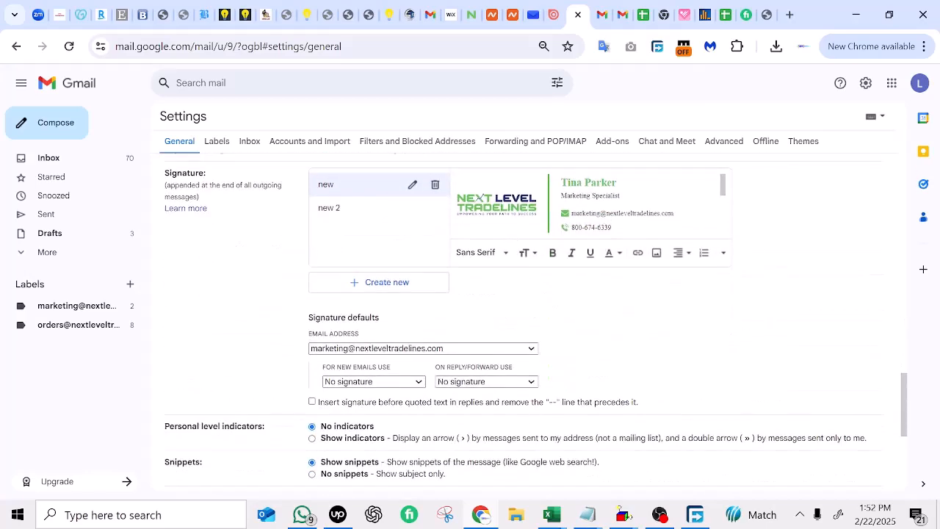
click(438, 349)
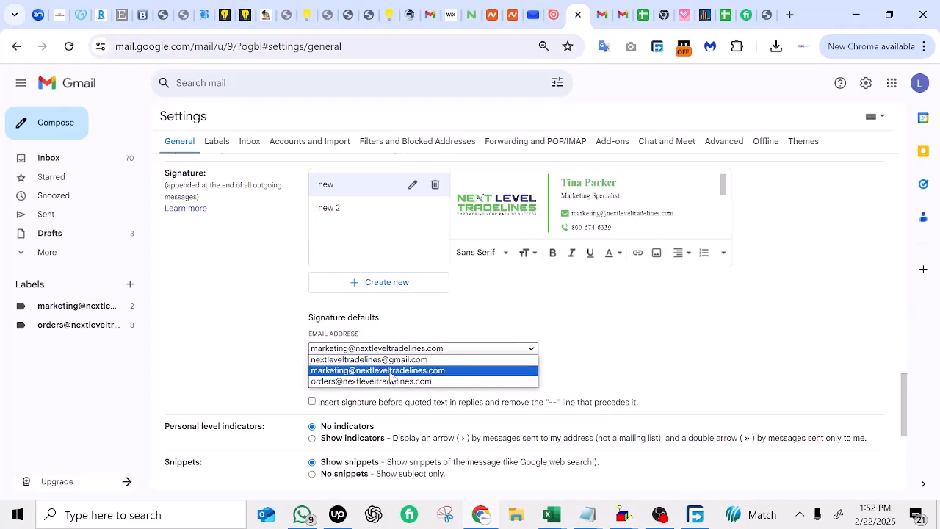
click(411, 370)
scroll(615, 293, down, 1)
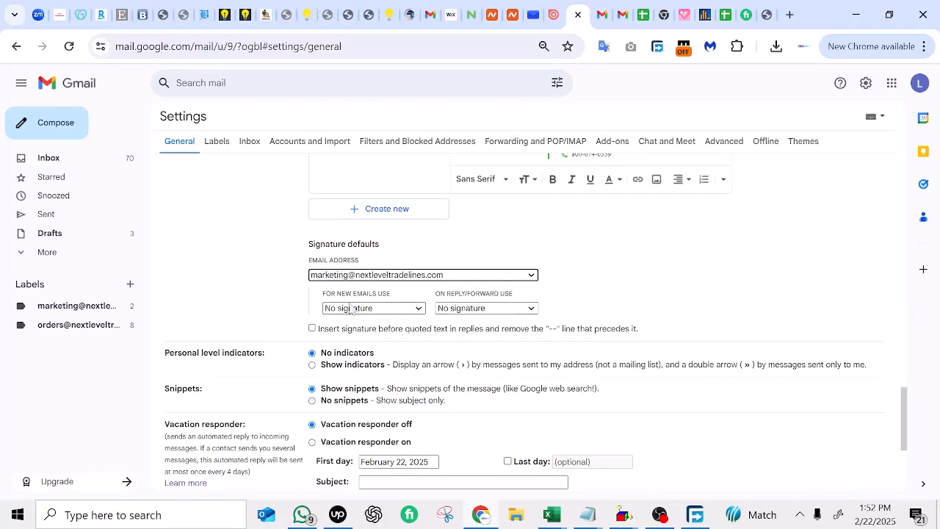
click(463, 309)
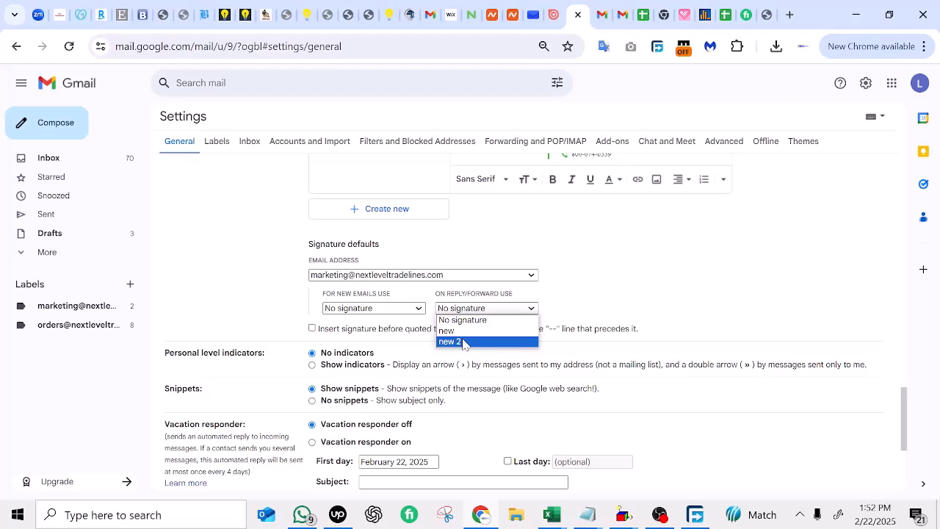
click(447, 330)
scroll(554, 343, up, 2)
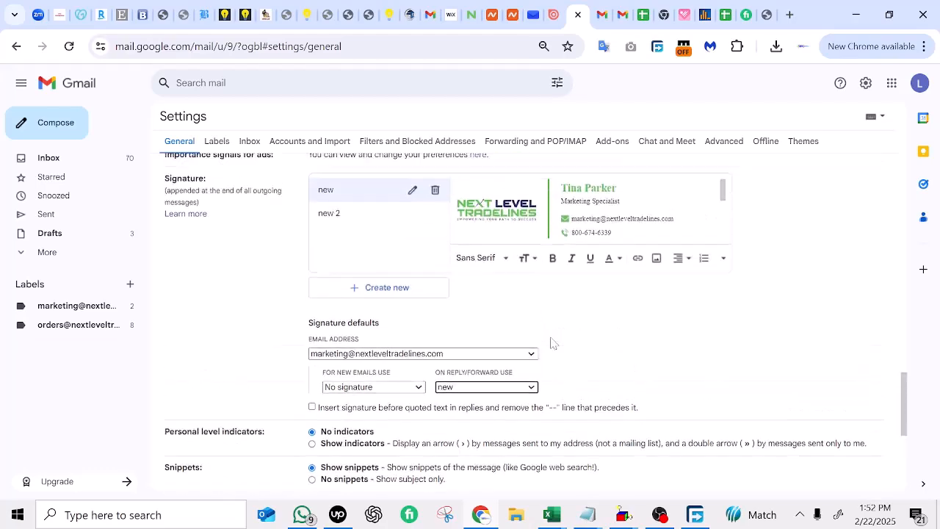
scroll(679, 397, down, 5)
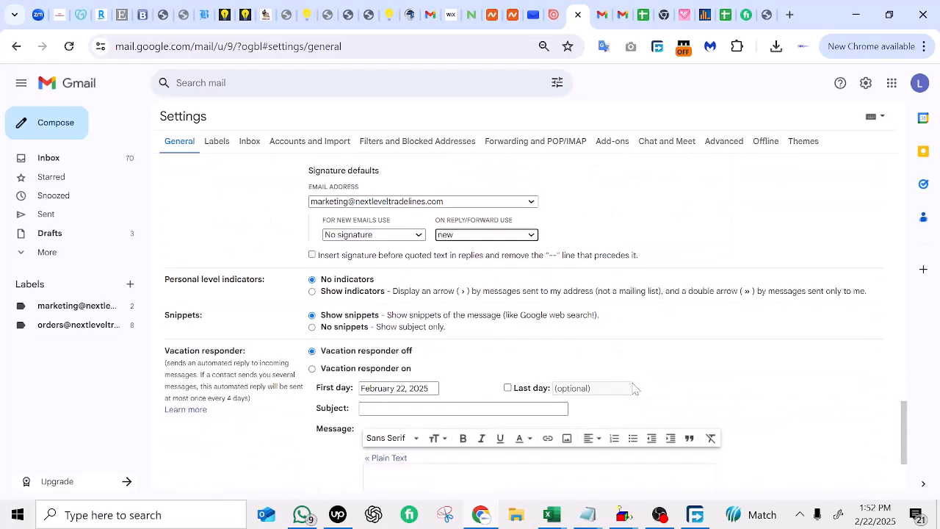
click(504, 427)
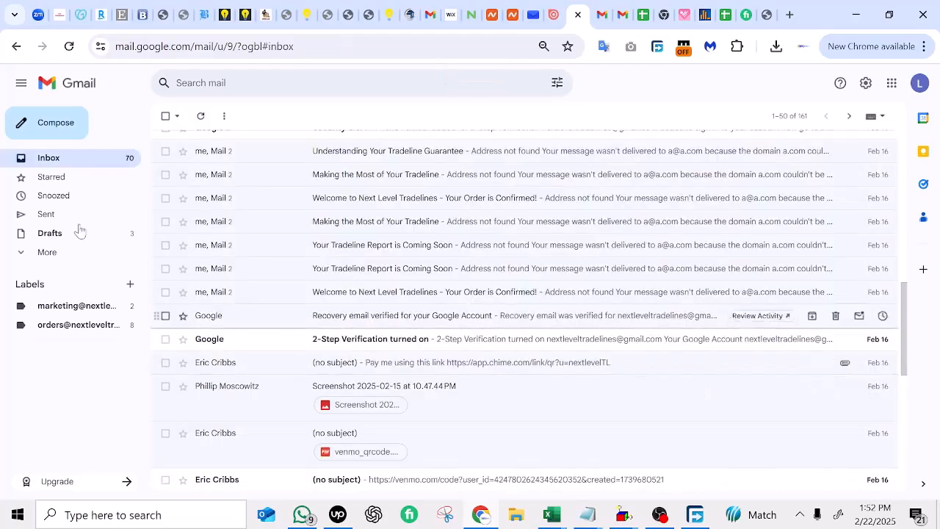
Start a new message with the marketing address as sender to check whether its signature is inserted.
scroll(283, 367, up, 1)
scroll(282, 368, up, 2)
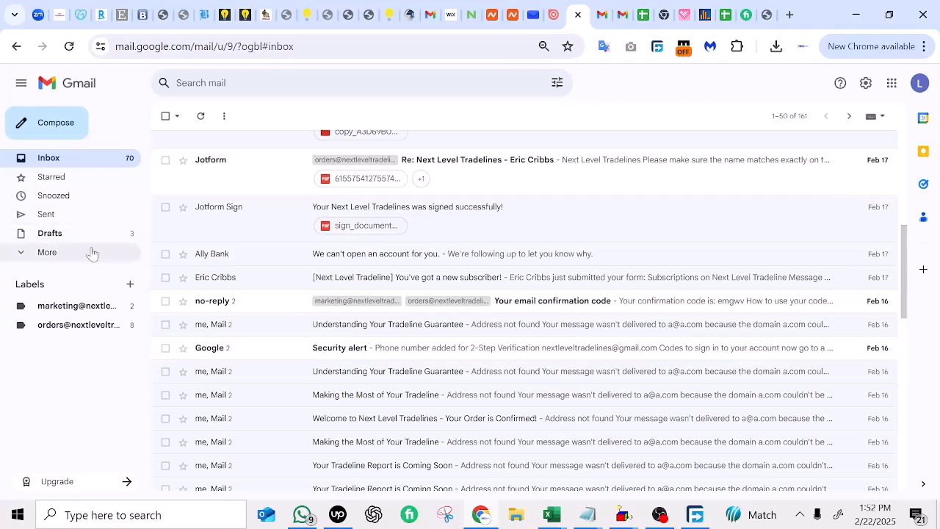
scroll(172, 169, down, 8)
click(65, 124)
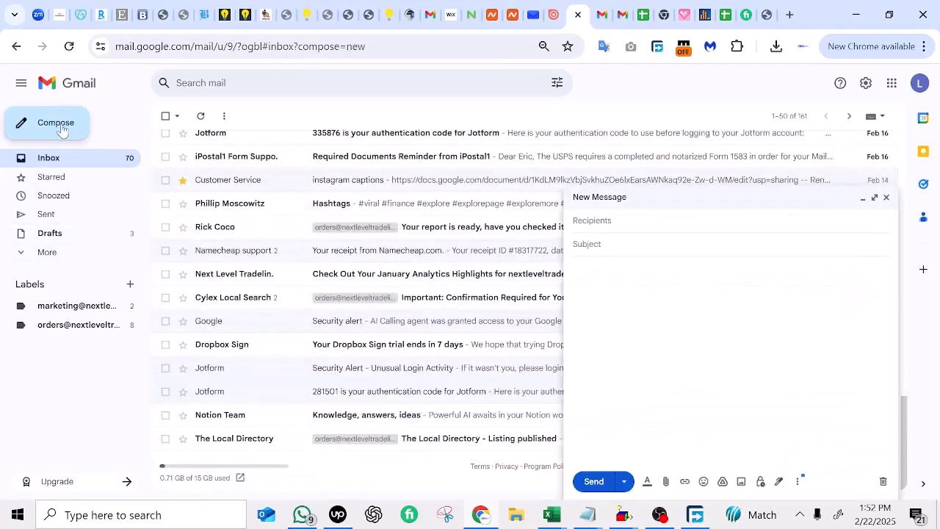
click(690, 223)
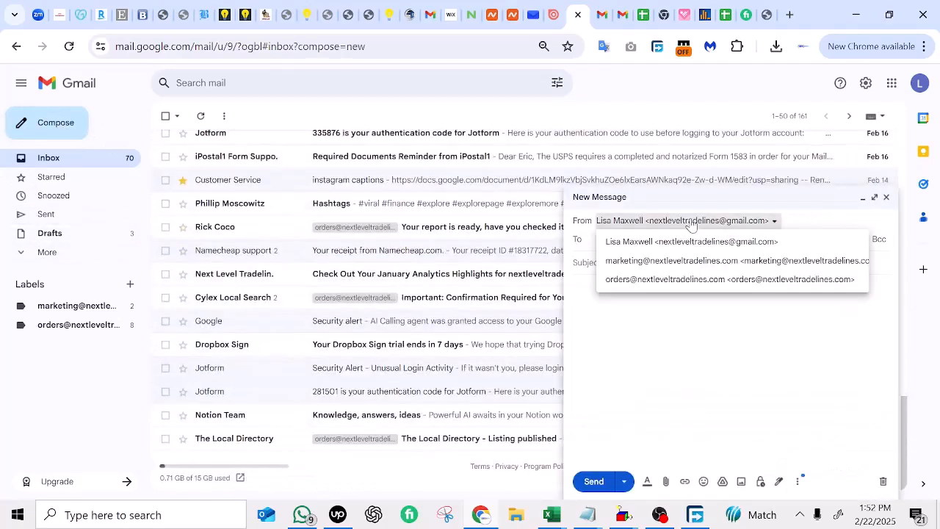
click(701, 262)
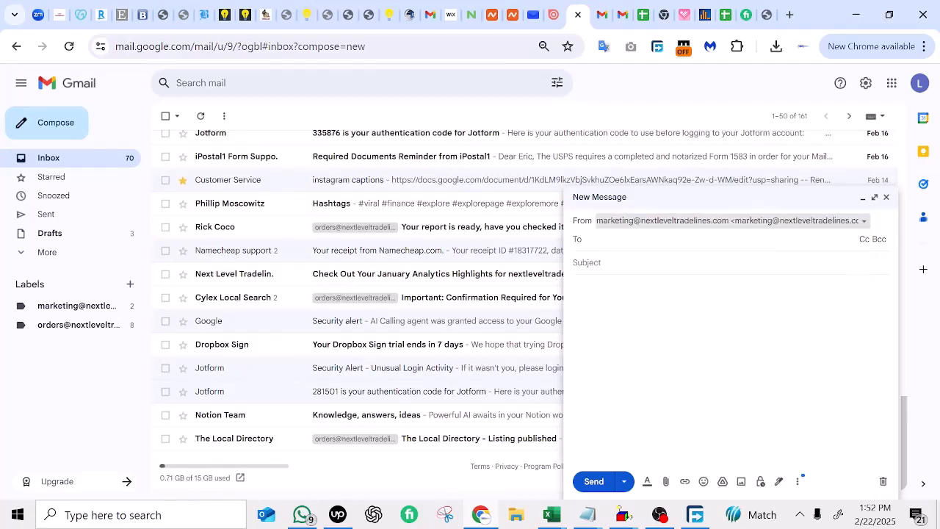
Switch the message's sender to the orders address and back to marketing to recheck the signature, and close the message.
click(669, 232)
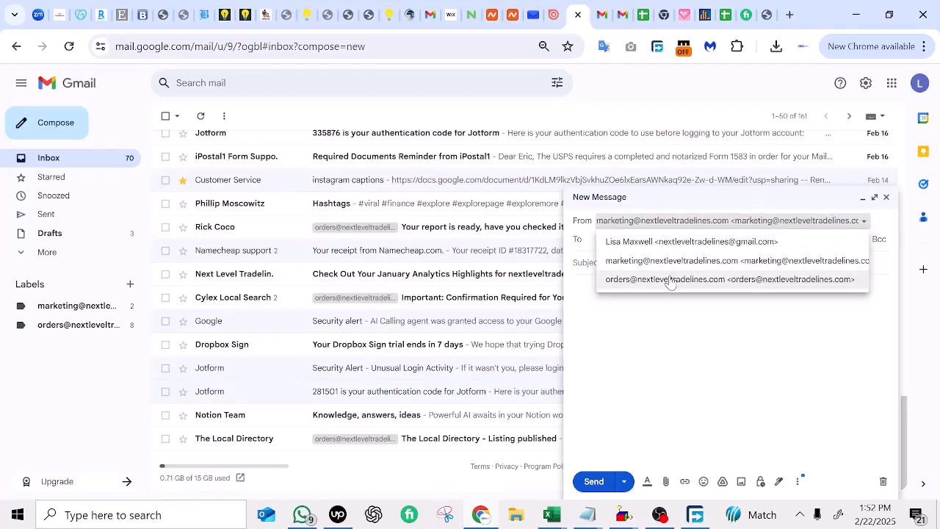
click(672, 281)
click(668, 233)
click(676, 262)
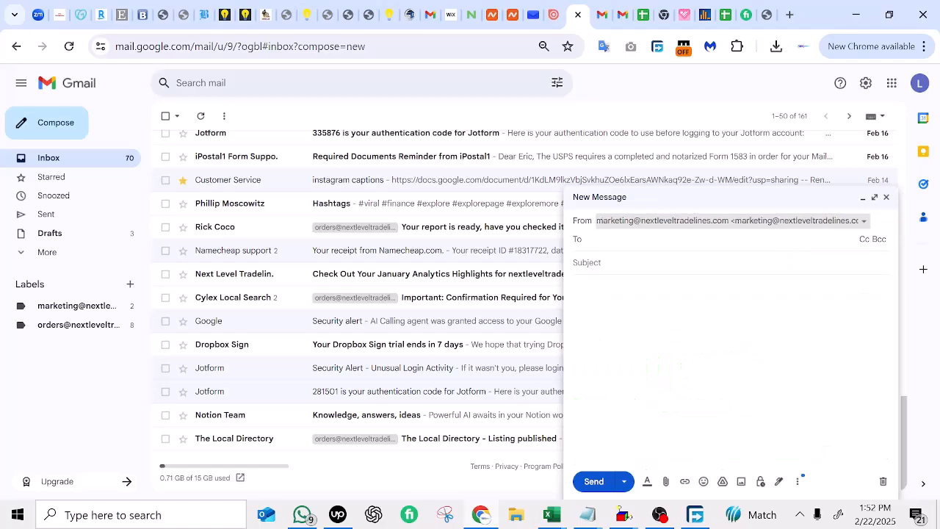
click(886, 197)
Reopen the full Gmail settings and review the Signature section with its signature defaults.
click(865, 83)
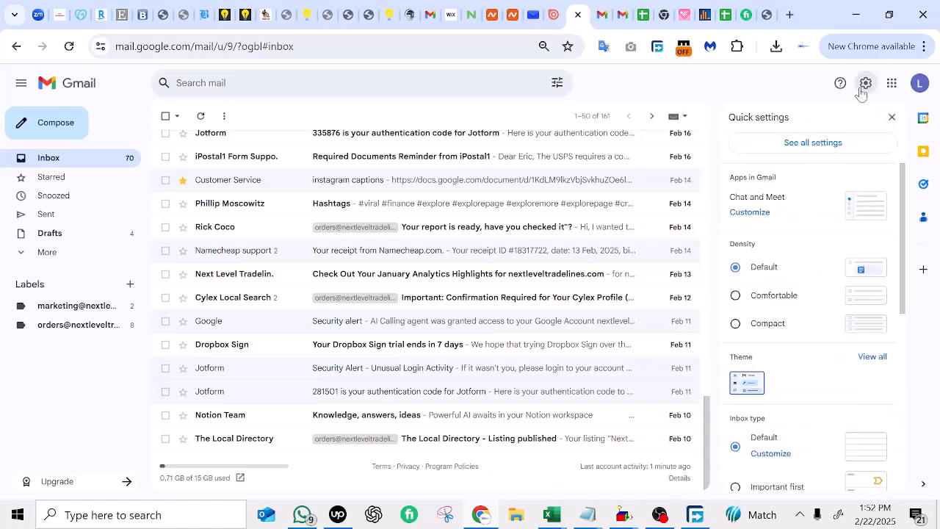
click(804, 154)
scroll(244, 216, down, 2)
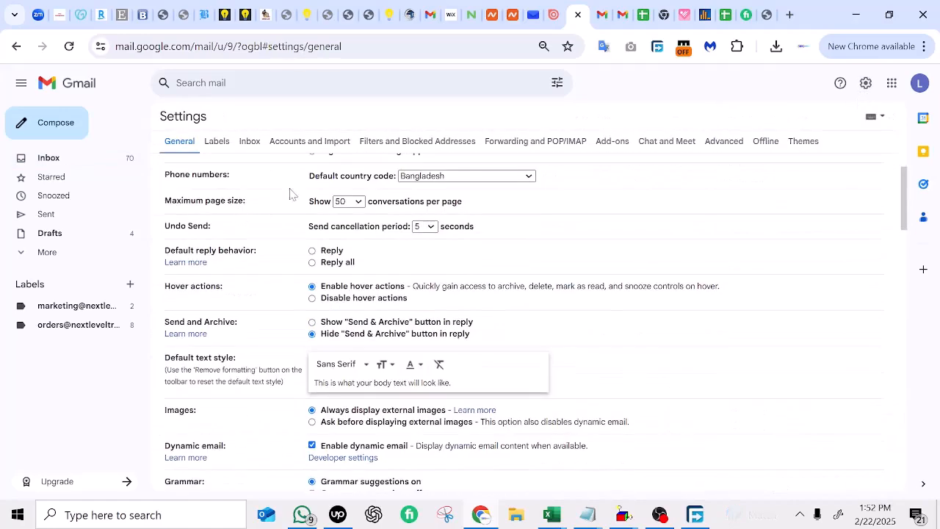
scroll(268, 255, down, 7)
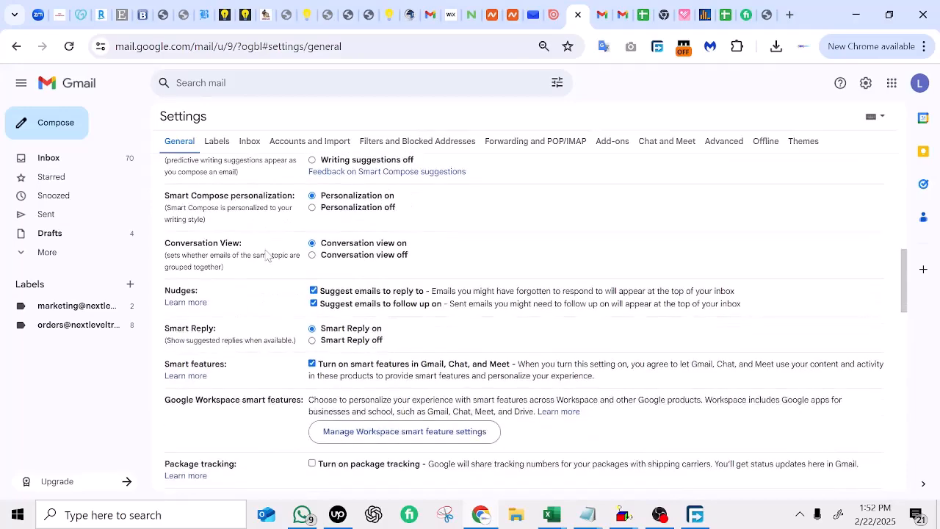
scroll(268, 256, down, 10)
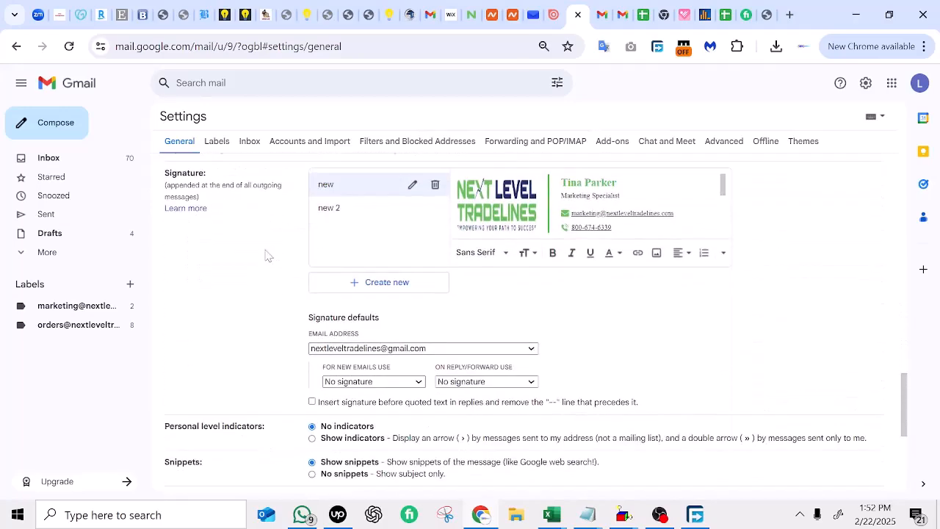
scroll(287, 254, up, 1)
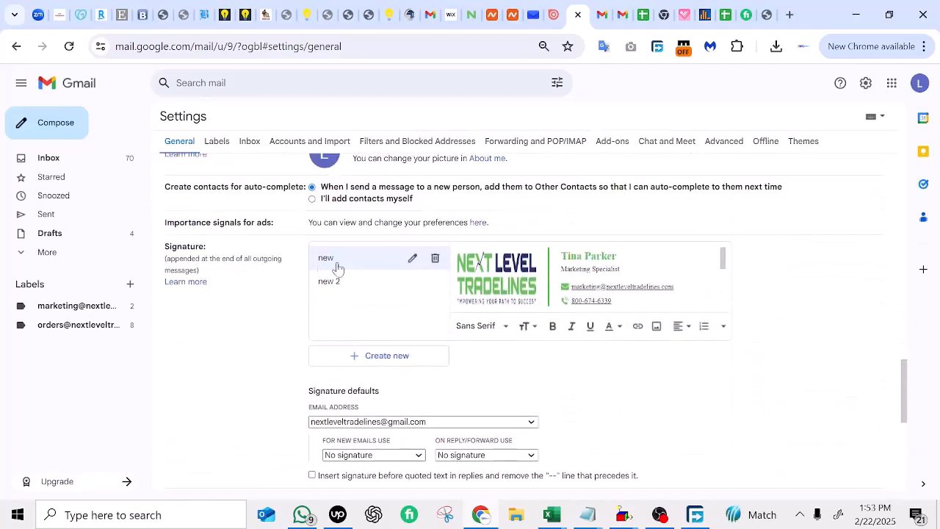
scroll(696, 345, down, 1)
scroll(696, 345, down, 1)
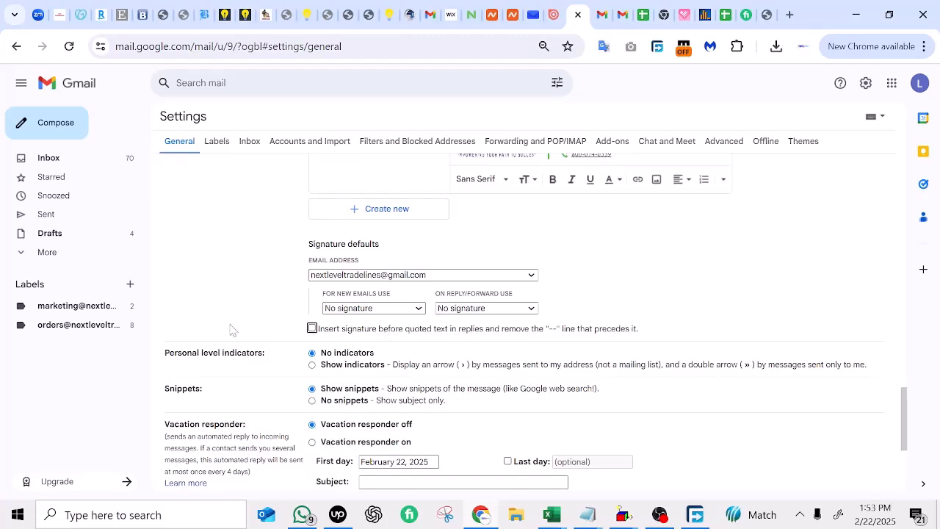
scroll(627, 283, up, 2)
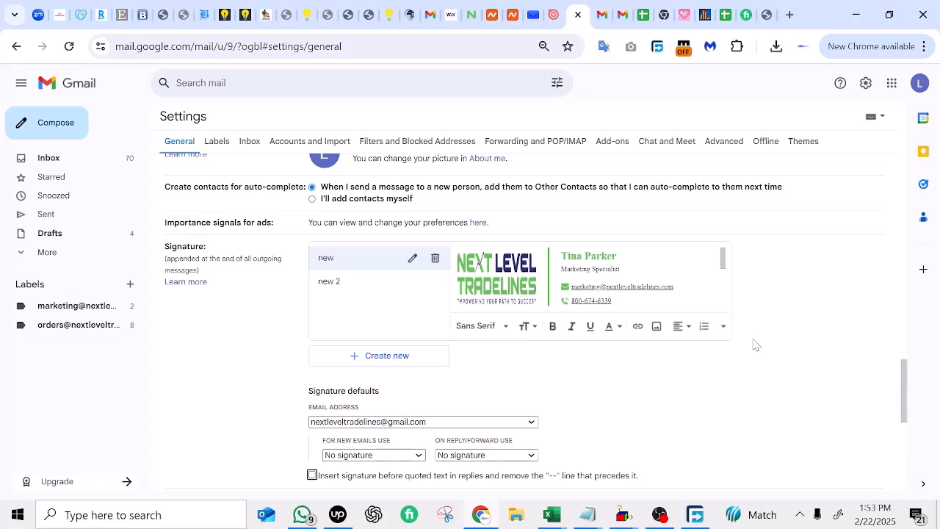
scroll(729, 344, down, 1)
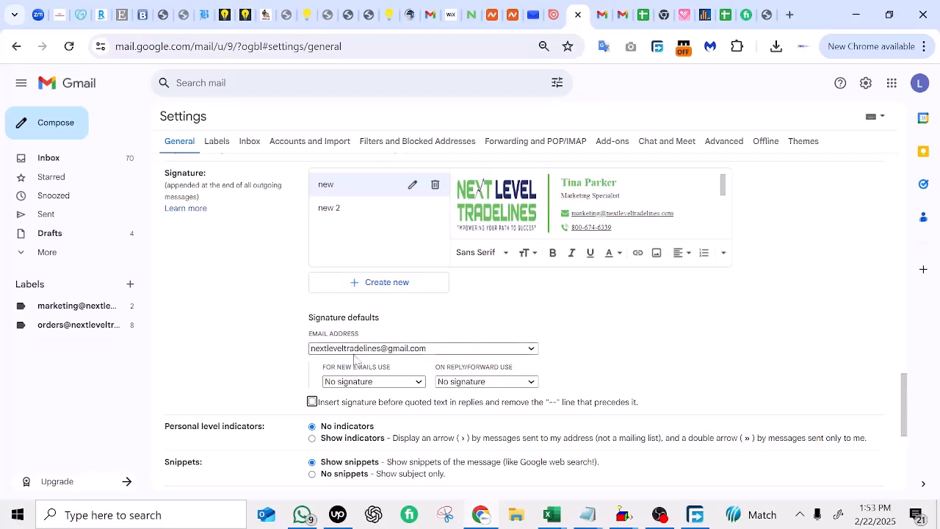
click(367, 383)
click(365, 386)
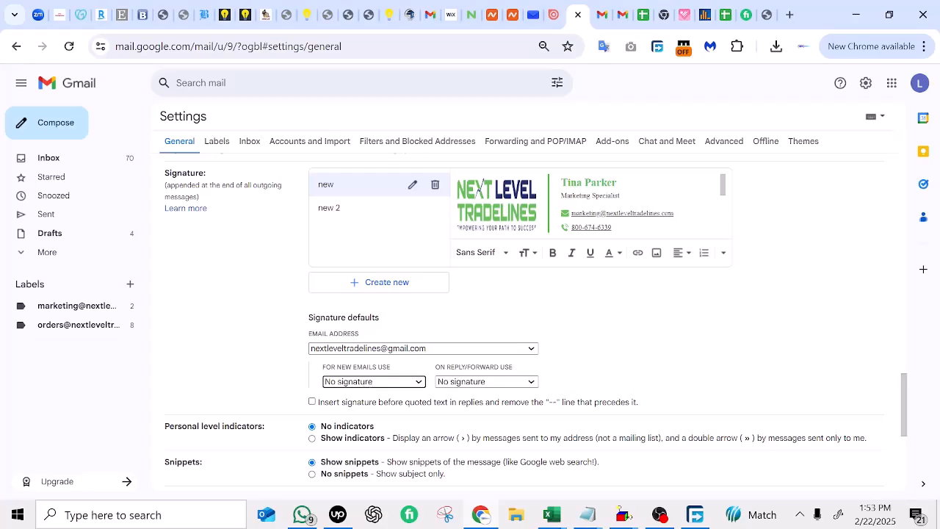
click(659, 514)
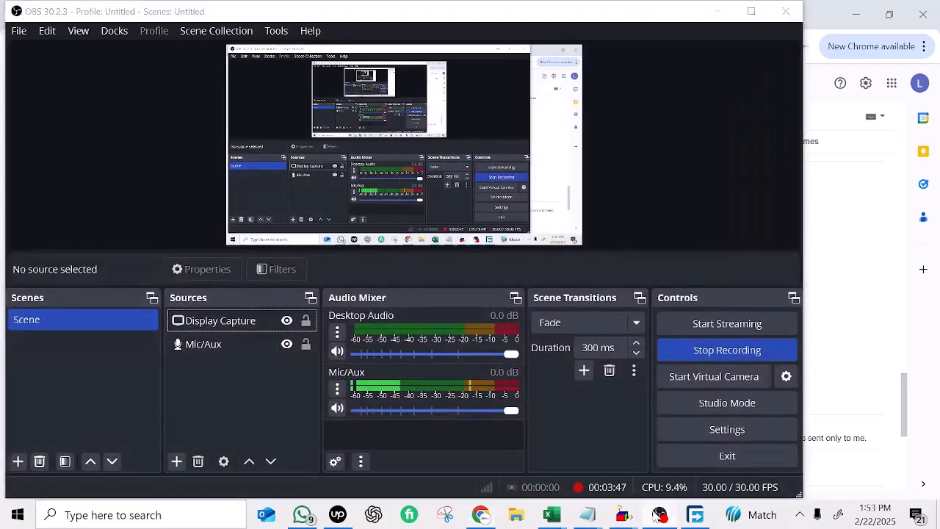
click(658, 513)
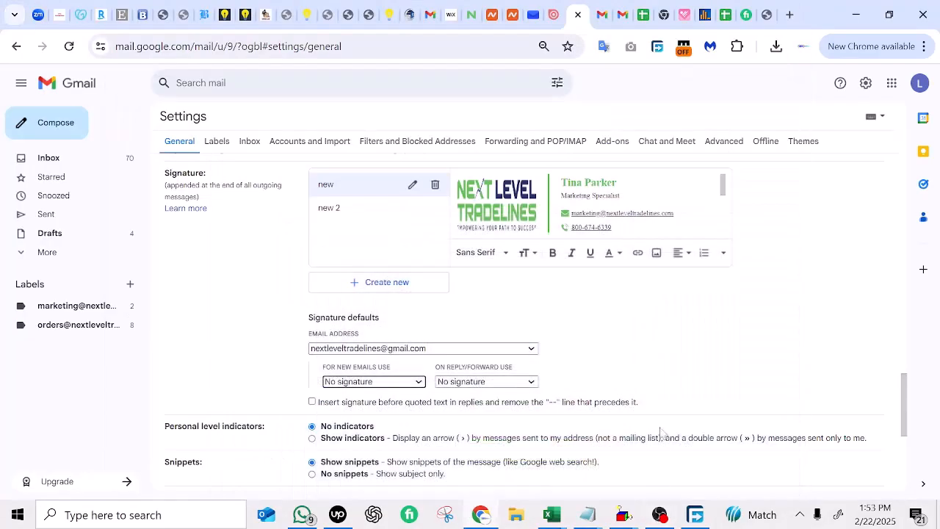
click(478, 351)
click(477, 353)
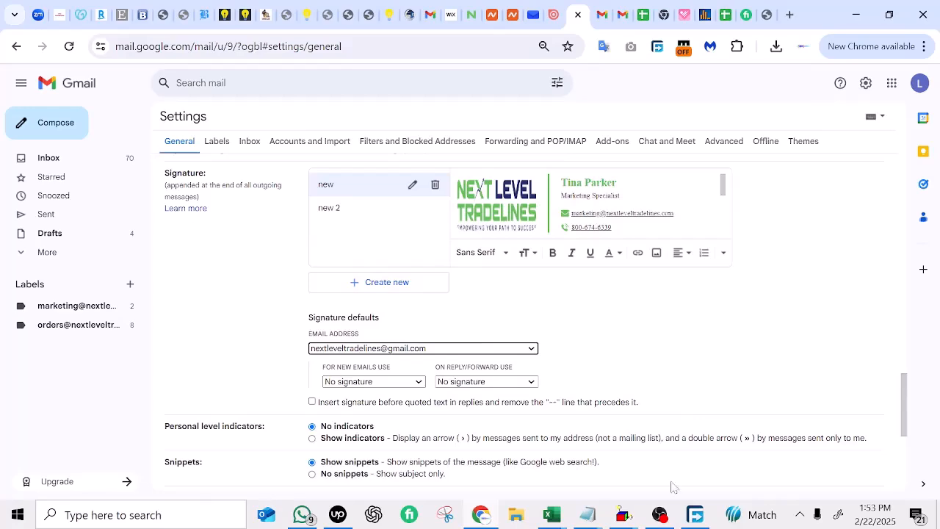
click(659, 514)
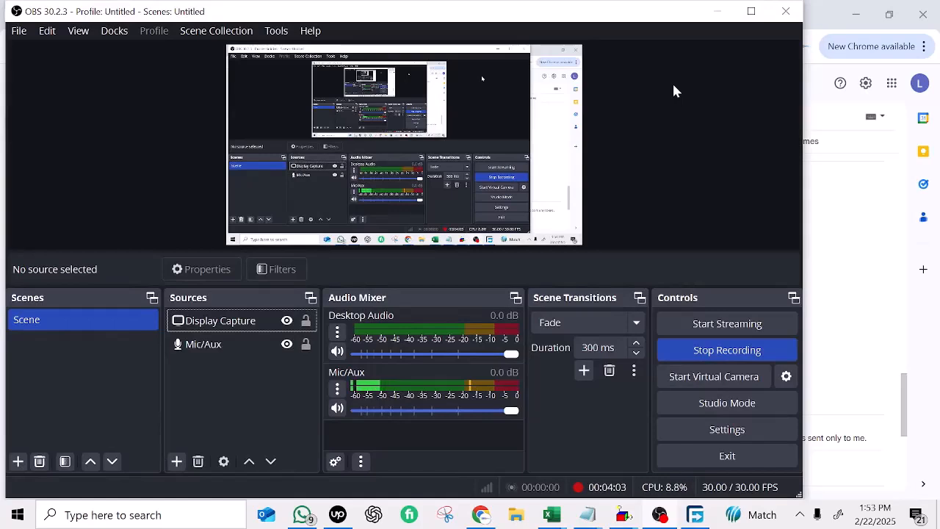
click(717, 12)
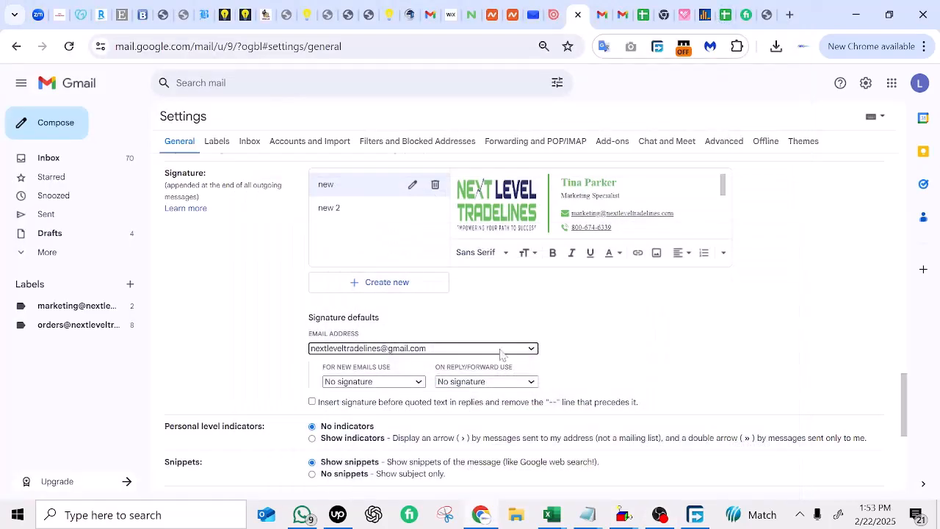
Set the signature for new emails to "new" for the main Gmail address under Signature defaults.
click(380, 383)
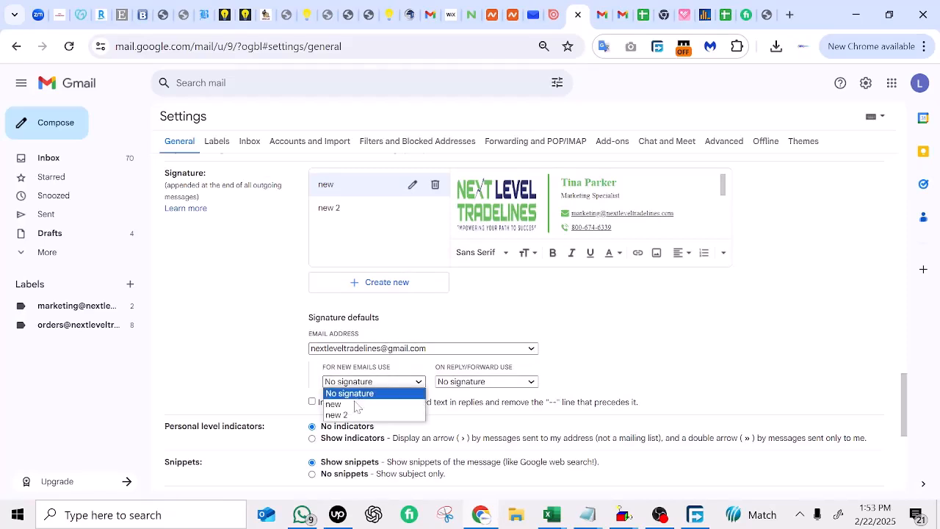
click(353, 405)
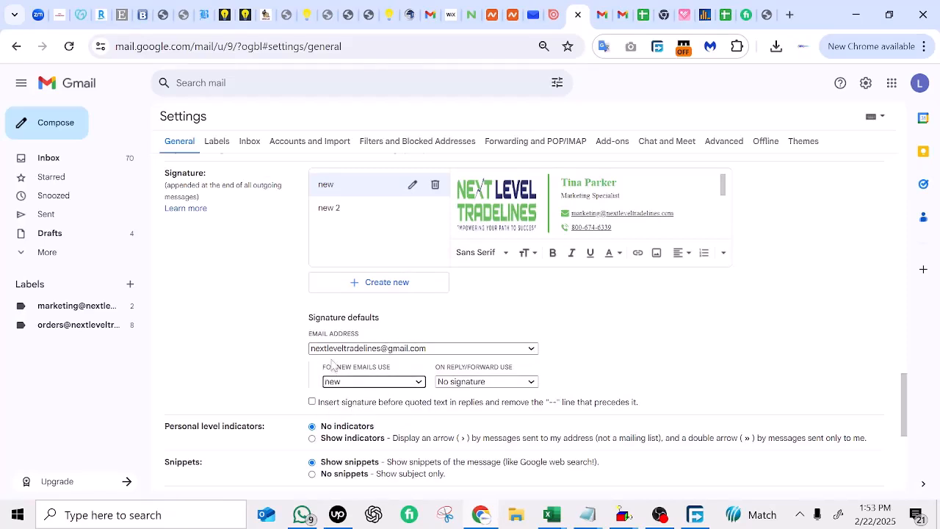
drag(321, 368, 395, 370)
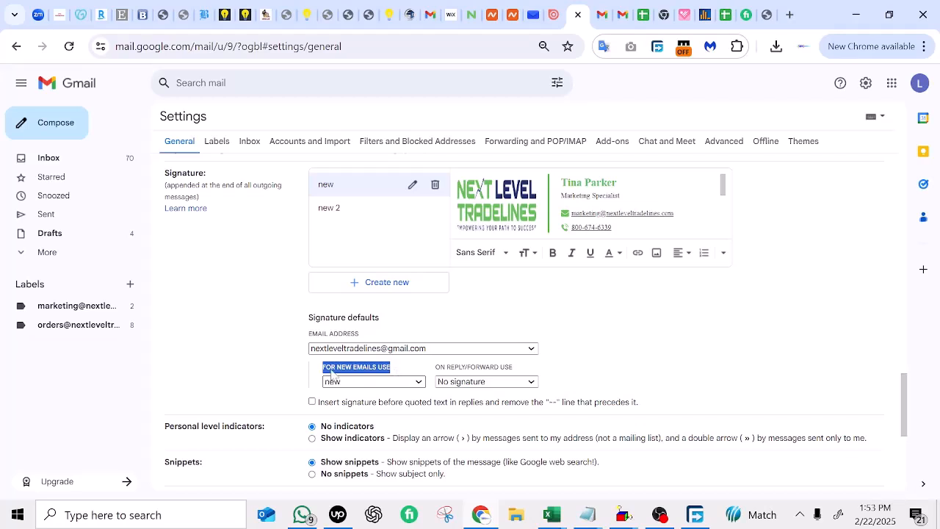
drag(321, 368, 390, 368)
click(372, 383)
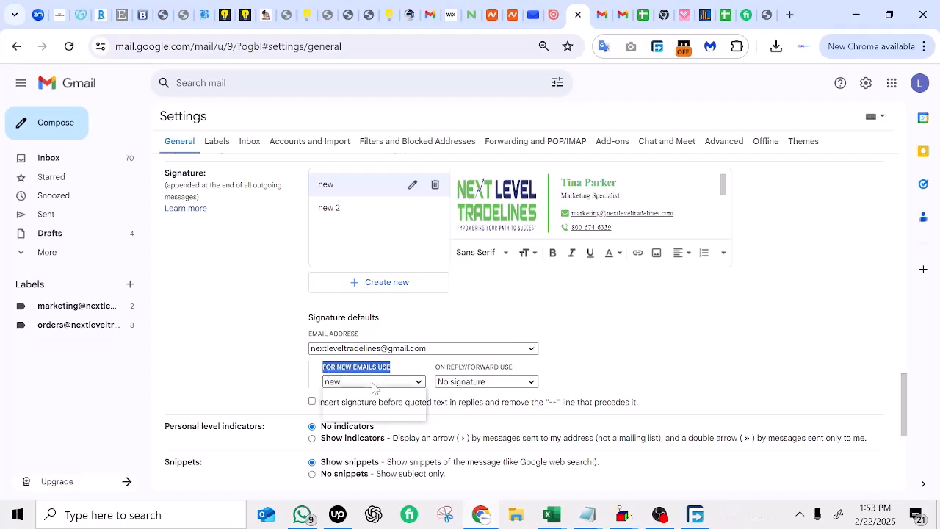
click(359, 403)
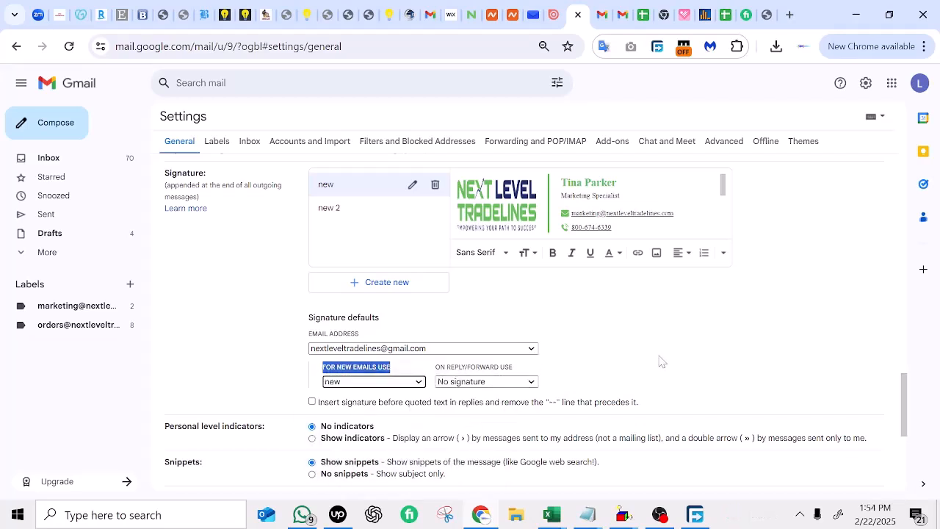
Set the signature used on reply/forward to "new" for the main Gmail address.
click(504, 392)
click(499, 382)
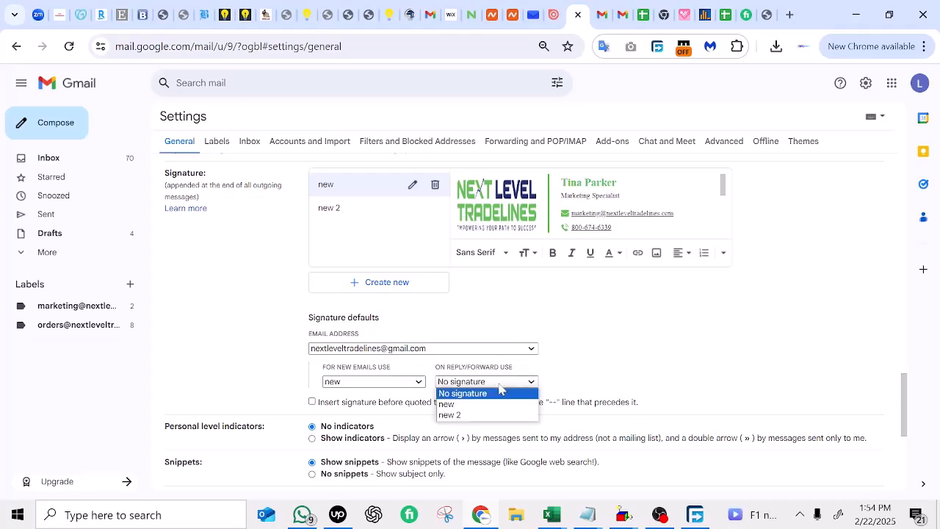
click(479, 405)
scroll(577, 395, up, 2)
scroll(587, 395, down, 2)
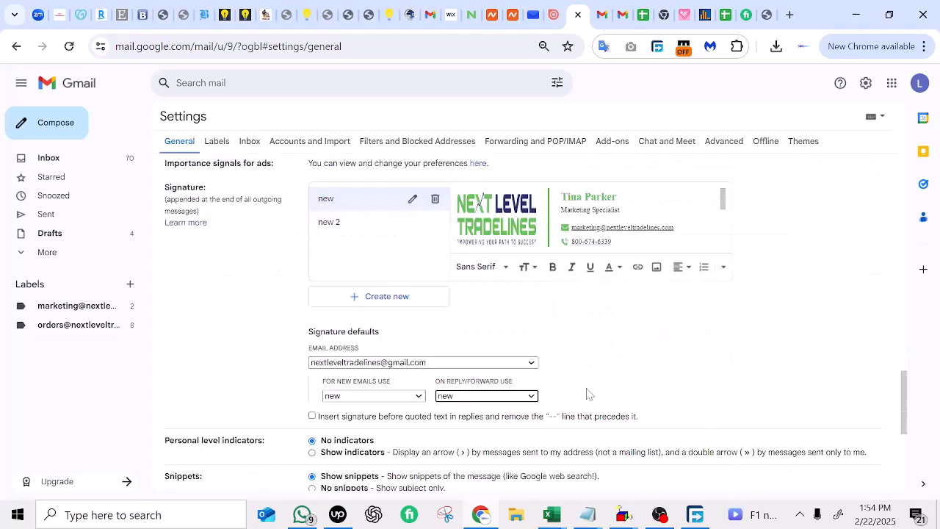
Set the signature for new emails to "new" for the marketing address under Signature defaults.
click(442, 350)
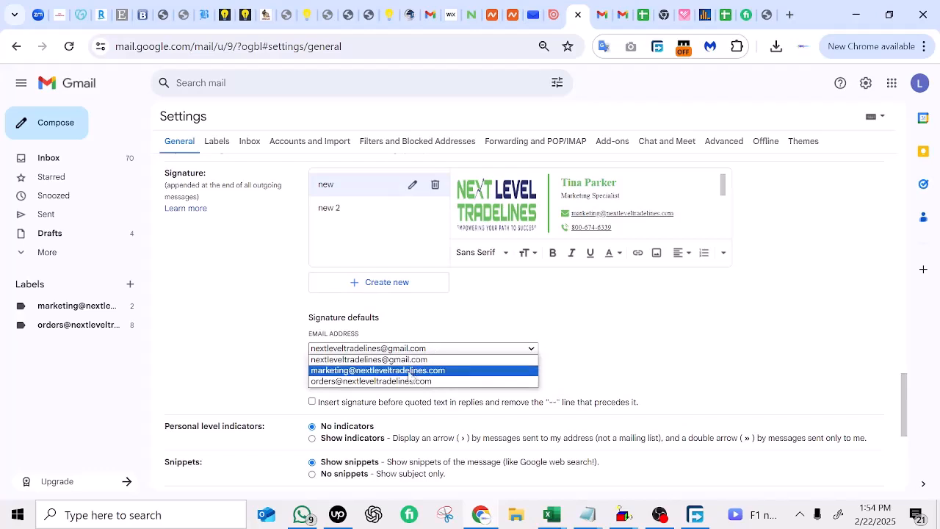
click(411, 373)
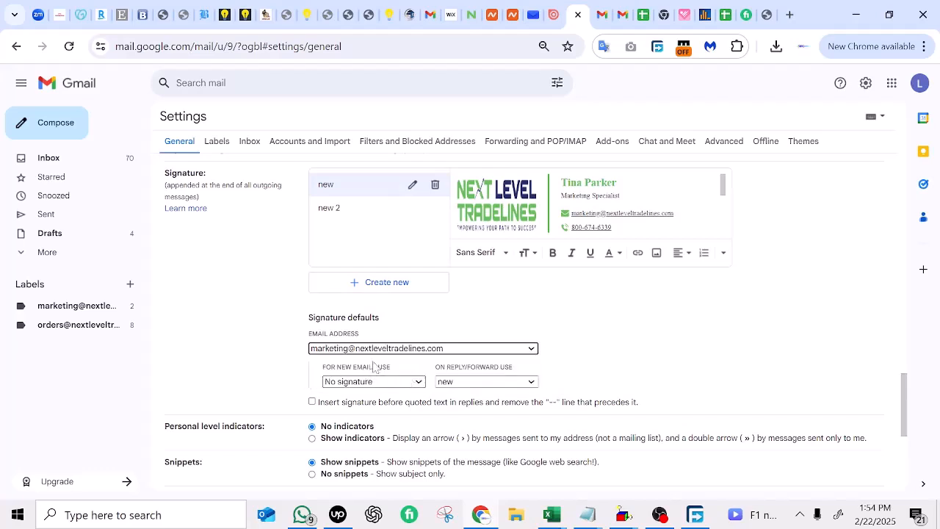
click(402, 385)
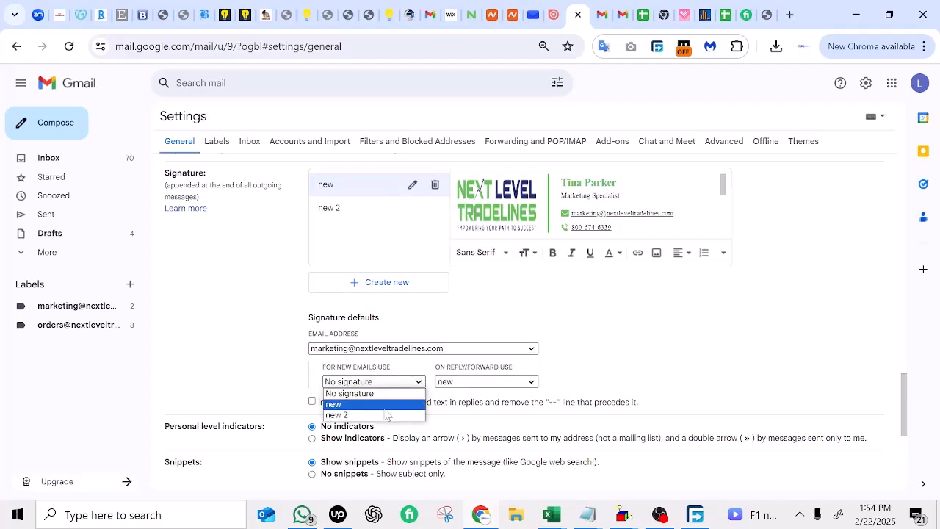
click(408, 404)
Set the marketing address's reply/forward signature to "new" and save the settings changes.
click(515, 381)
click(477, 404)
scroll(485, 412, down, 4)
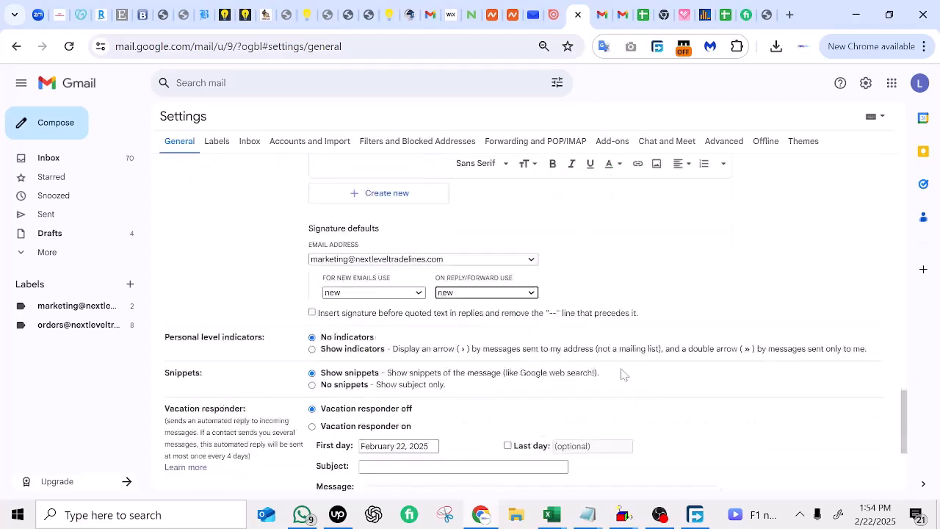
click(514, 430)
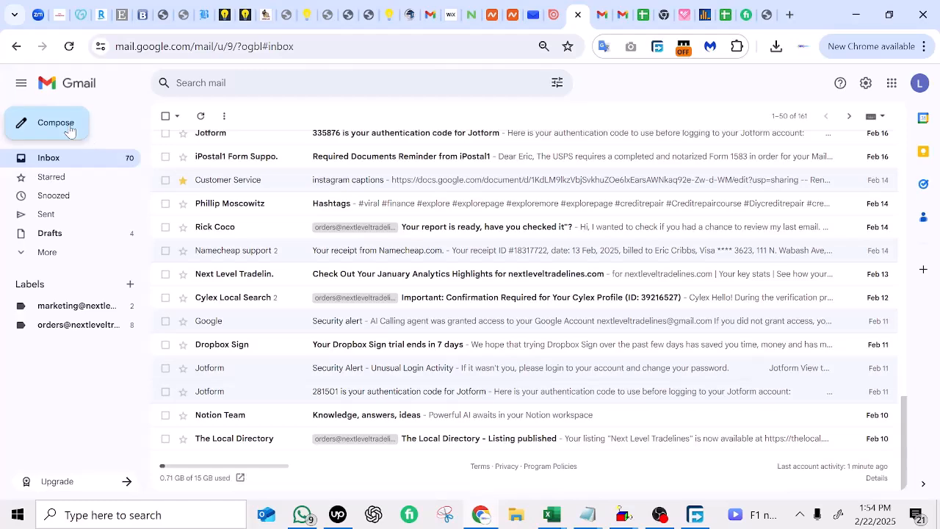
Compose a new message and switch its sender to the marketing and orders addresses in turn to check each signature.
click(70, 131)
click(672, 220)
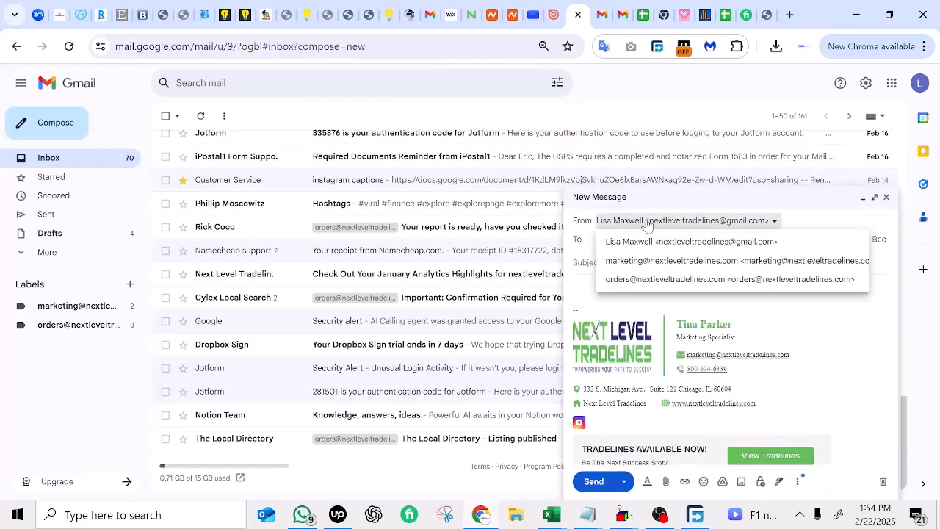
click(672, 260)
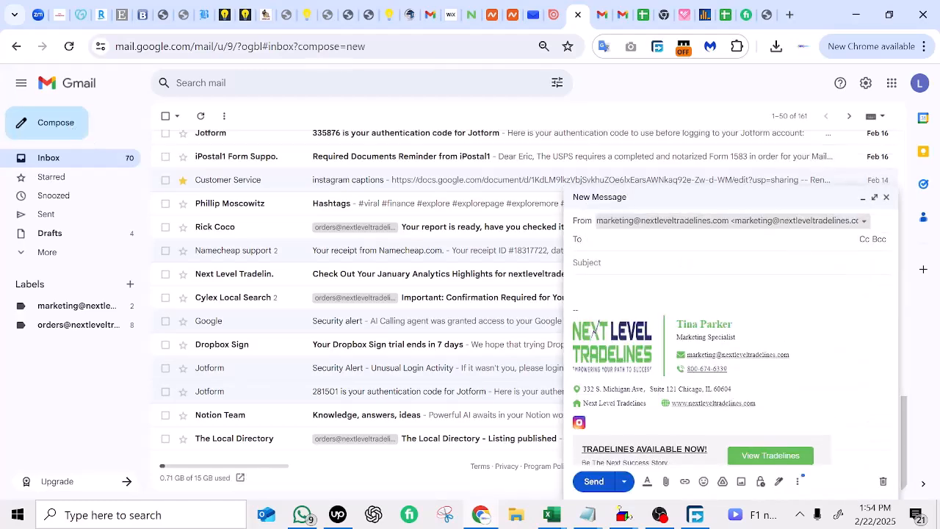
click(637, 221)
click(658, 275)
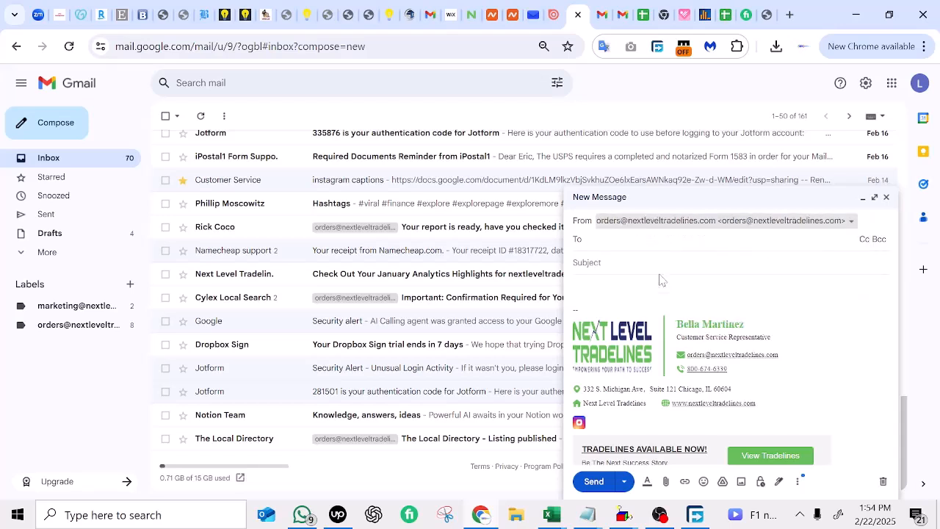